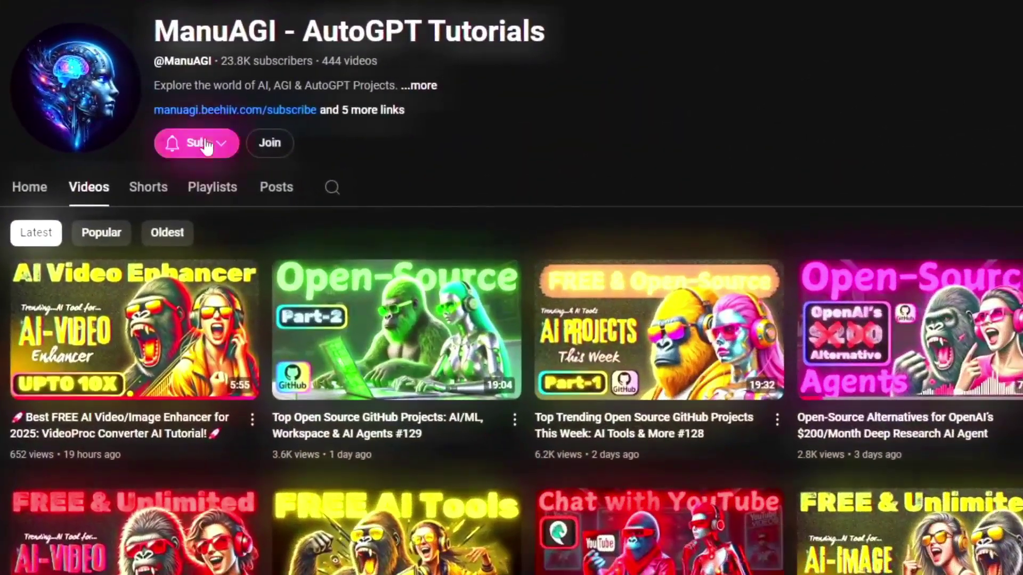
Step: Subscribe to the ManuAGI - AutoGPT Tutorials channel with All notifications turned on
{"action": "left_click", "coordinate": [232, 144]}
{"action": "left_click", "coordinate": [258, 146]}
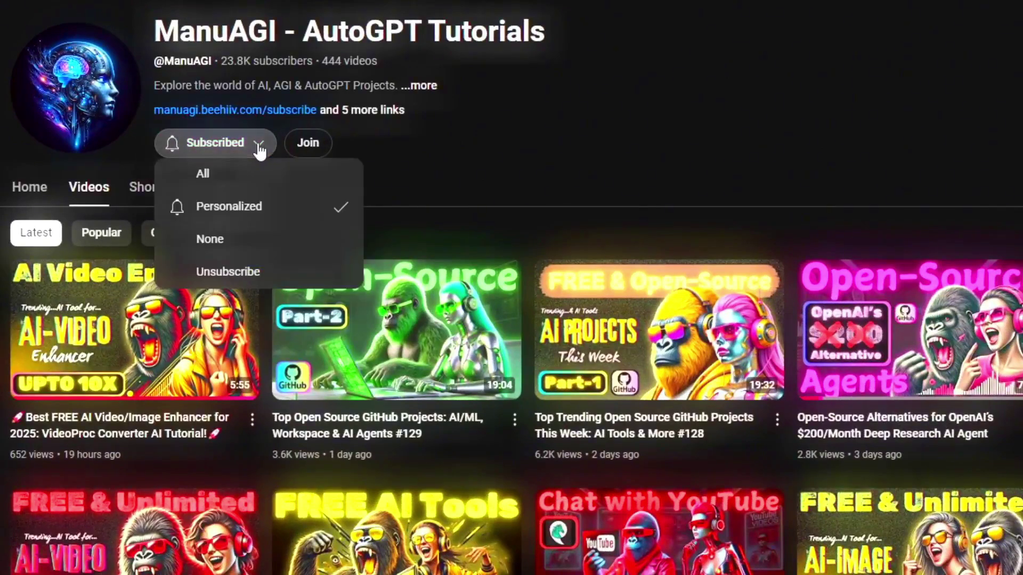
{"action": "left_click", "coordinate": [229, 177]}
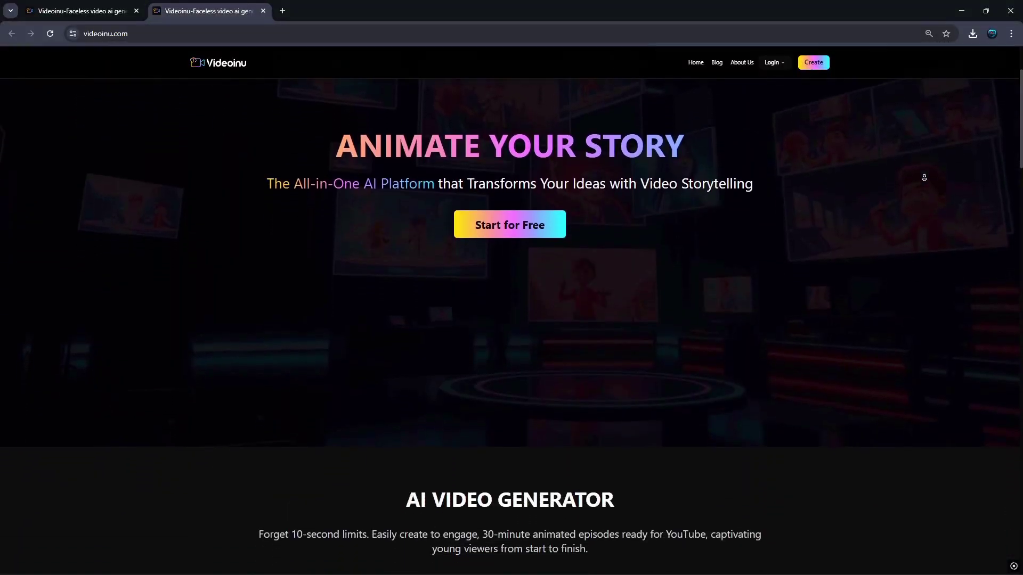
{"action": "scroll", "coordinate": [924, 177], "scroll_direction": "down", "scroll_amount": 3}
{"action": "scroll", "coordinate": [923, 178], "scroll_direction": "down", "scroll_amount": 3}
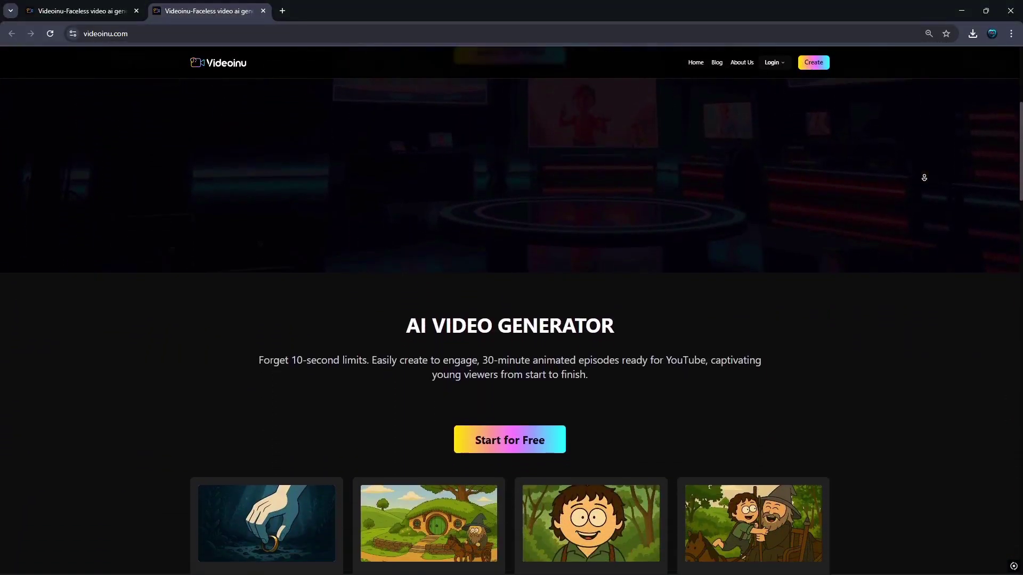
{"action": "scroll", "coordinate": [923, 178], "scroll_direction": "down", "scroll_amount": 3}
{"action": "scroll", "coordinate": [924, 177], "scroll_direction": "down", "scroll_amount": 3}
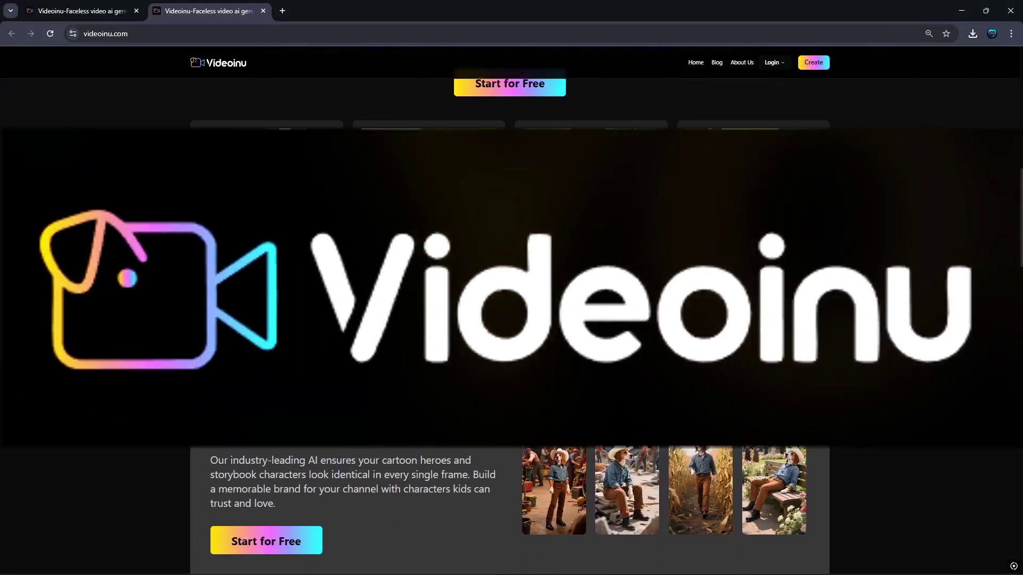
{"action": "scroll", "coordinate": [924, 177], "scroll_direction": "down", "scroll_amount": 3}
{"action": "scroll", "coordinate": [923, 178], "scroll_direction": "down", "scroll_amount": 3}
{"action": "scroll", "coordinate": [924, 177], "scroll_direction": "down", "scroll_amount": 3}
{"action": "scroll", "coordinate": [924, 178], "scroll_direction": "down", "scroll_amount": 3}
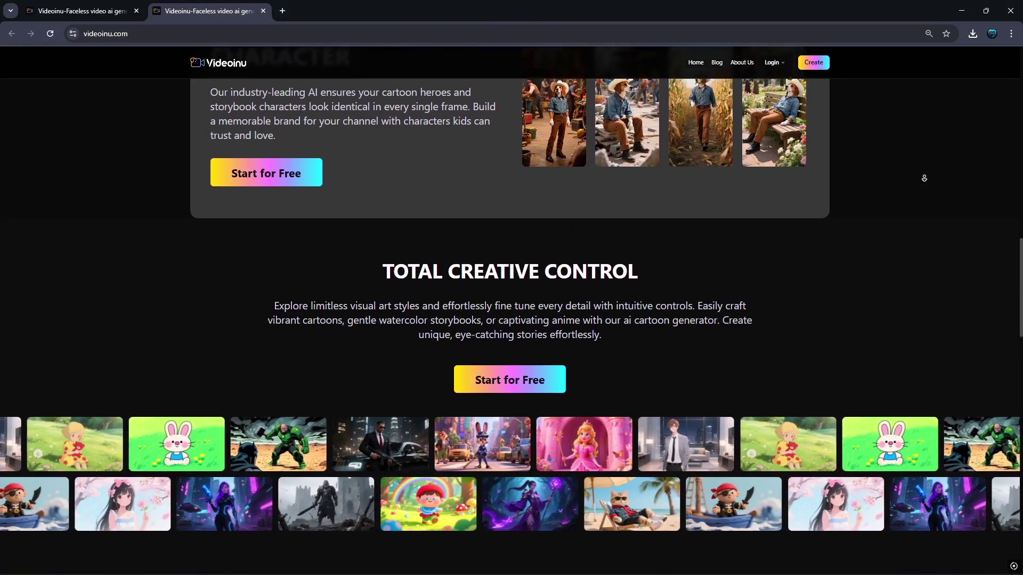
{"action": "scroll", "coordinate": [923, 178], "scroll_direction": "down", "scroll_amount": 3}
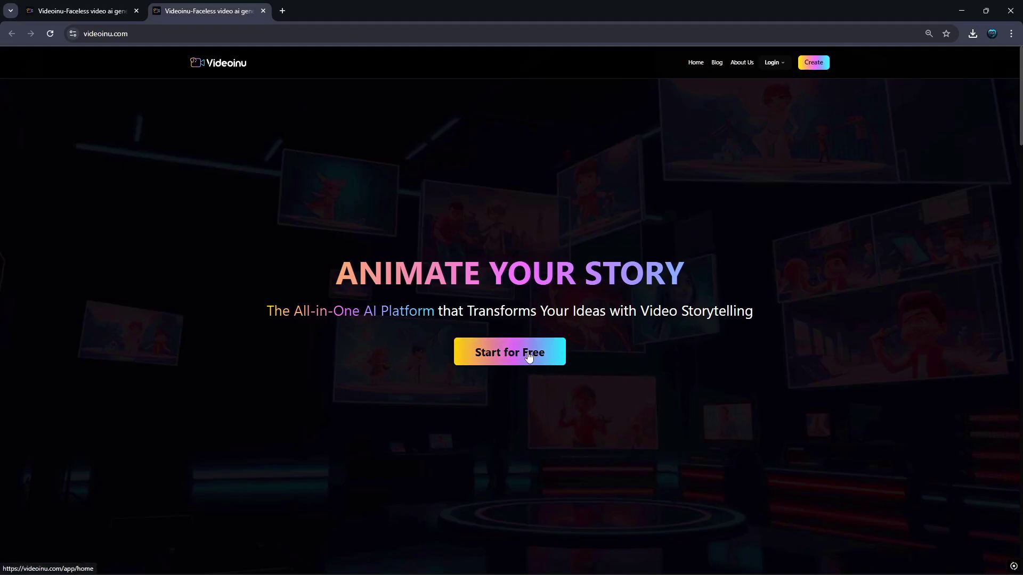
Step: Start Videoinu for free from the landing page
{"action": "left_click", "coordinate": [526, 357]}
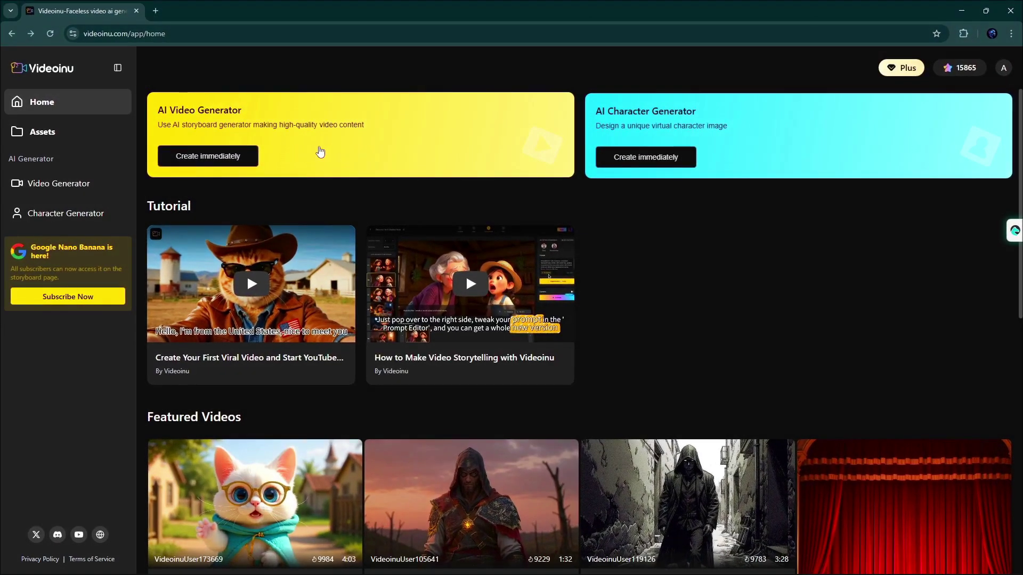
Step: Start a new AI video project in landscape, English, with the 3D Cartoon style
{"action": "left_click", "coordinate": [321, 150]}
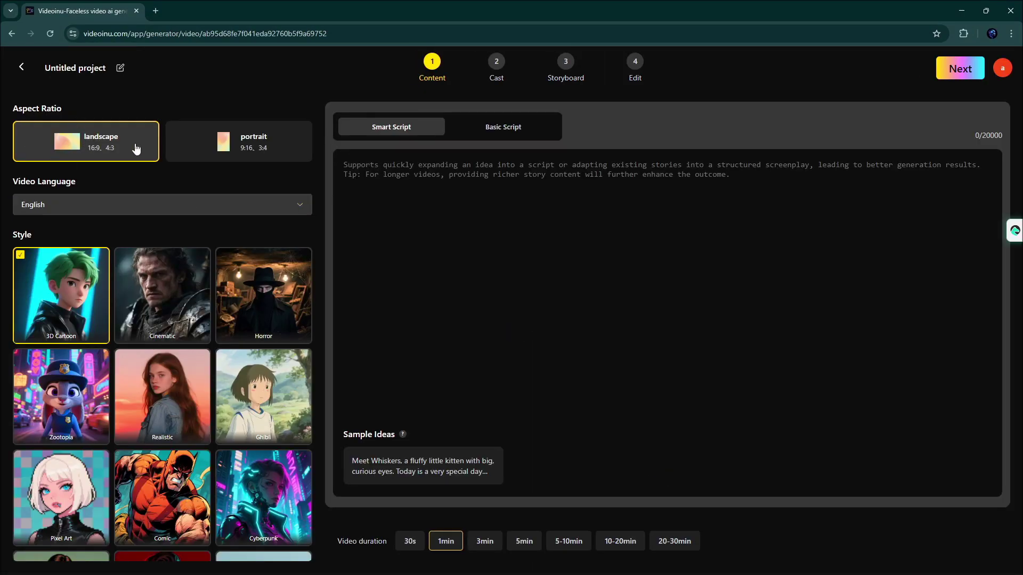
{"action": "left_click", "coordinate": [222, 145]}
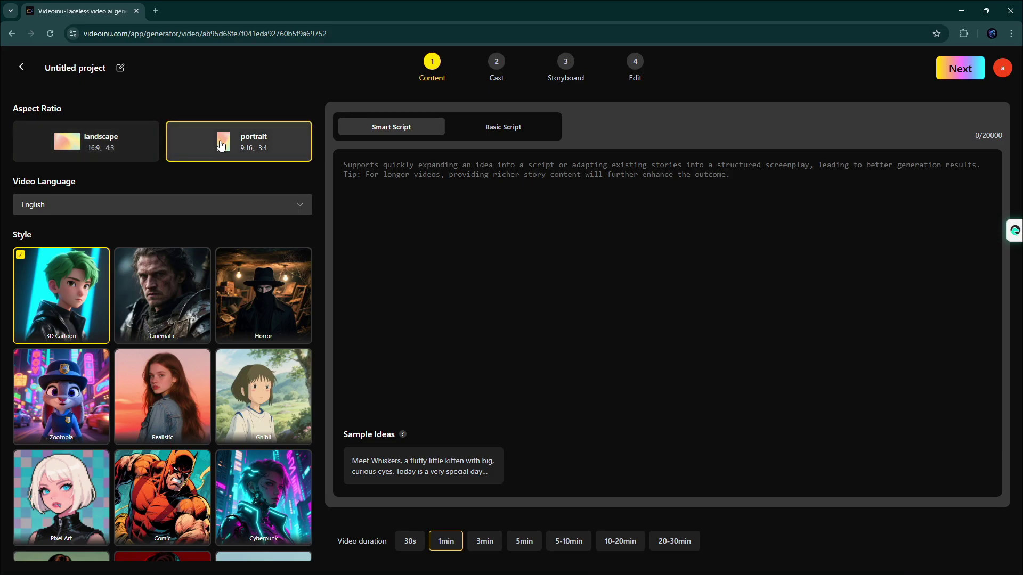
{"action": "left_click", "coordinate": [102, 149]}
{"action": "left_click", "coordinate": [197, 207]}
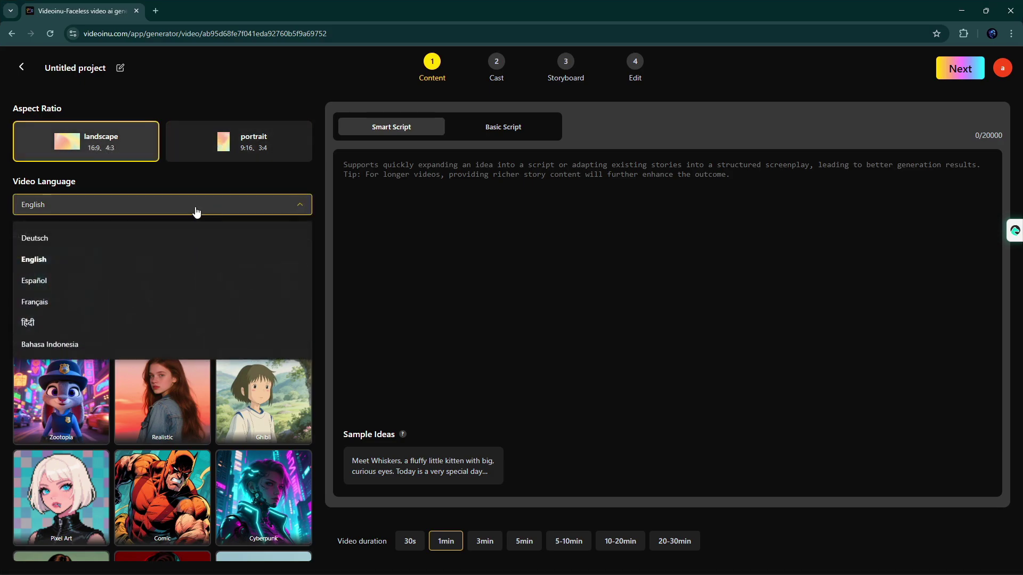
{"action": "left_click", "coordinate": [96, 259]}
{"action": "scroll", "coordinate": [148, 287], "scroll_direction": "down", "scroll_amount": 1}
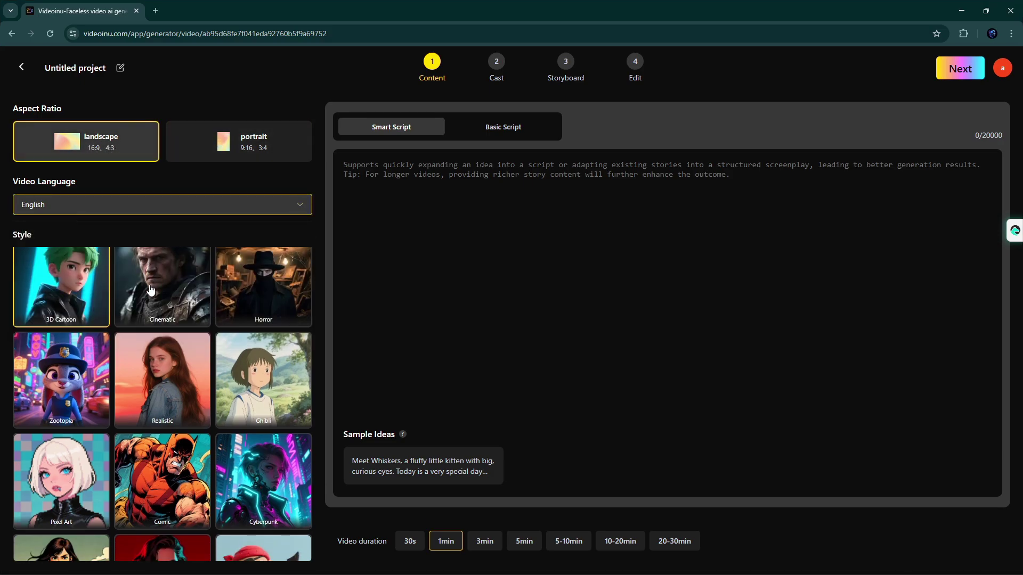
{"action": "scroll", "coordinate": [157, 359], "scroll_direction": "up", "scroll_amount": 1}
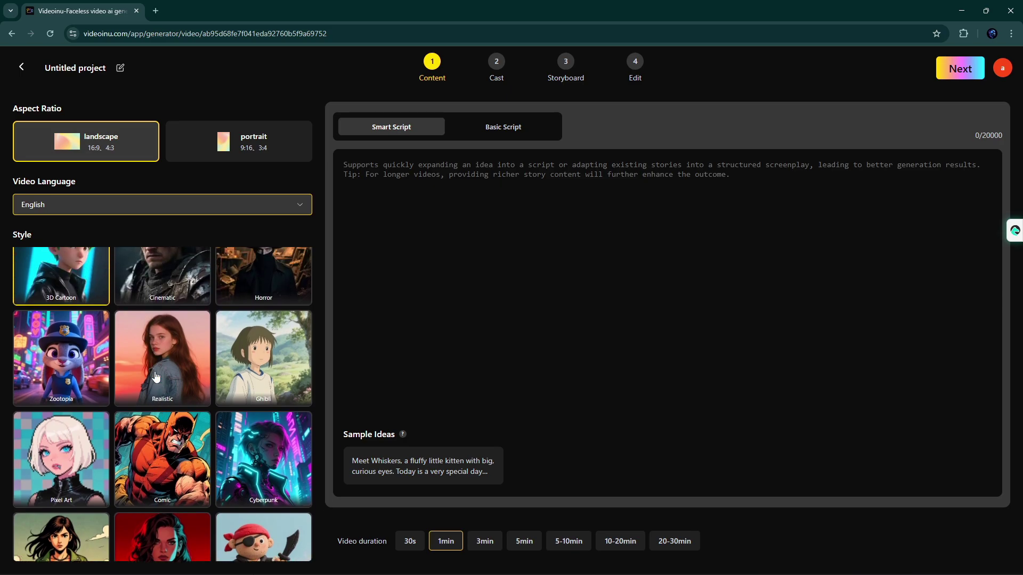
{"action": "left_click", "coordinate": [68, 315]}
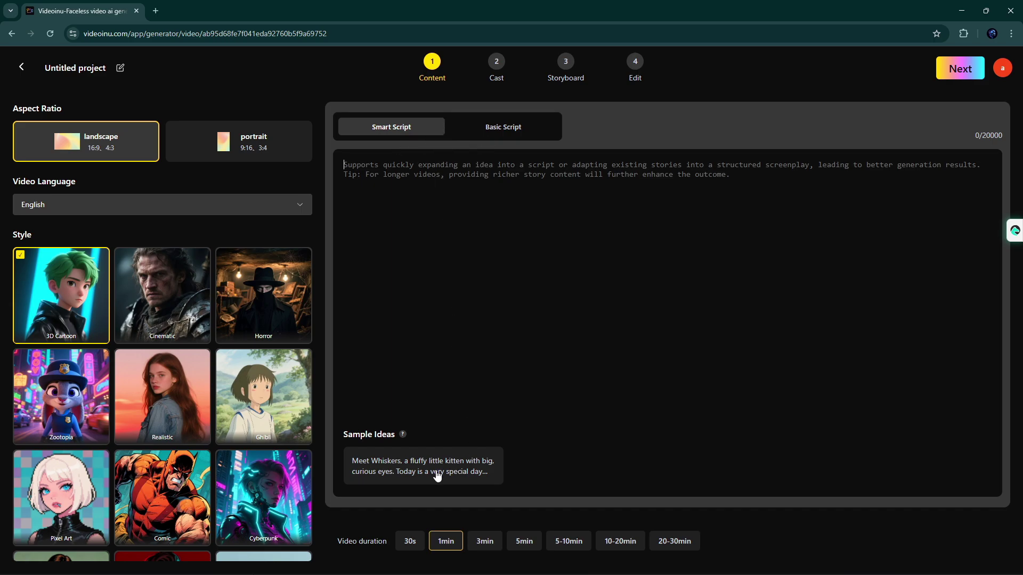
Step: Fill the smart script with the Whiskers sample story and set a 3-minute duration
{"action": "left_click", "coordinate": [497, 132]}
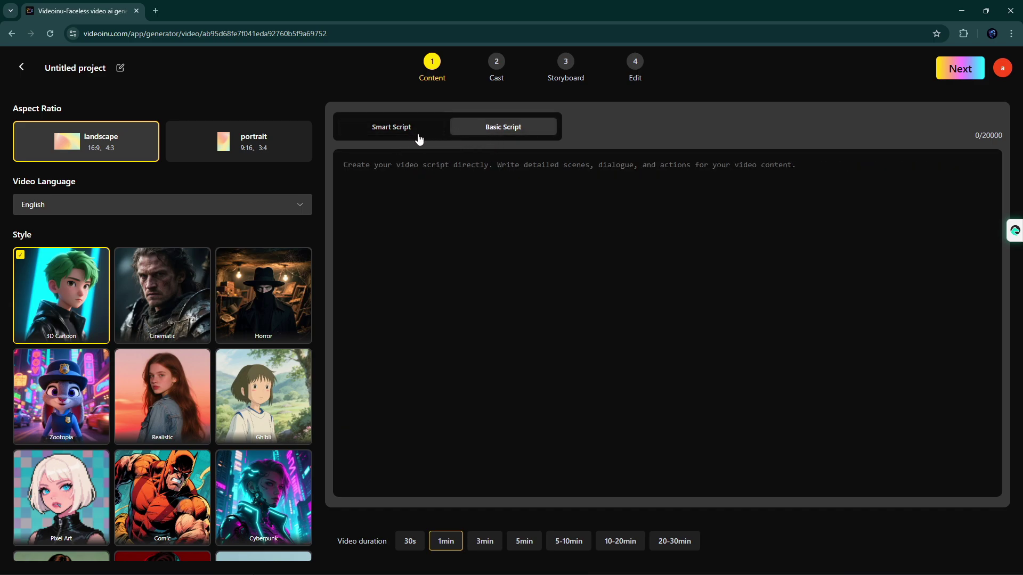
{"action": "left_click", "coordinate": [418, 139]}
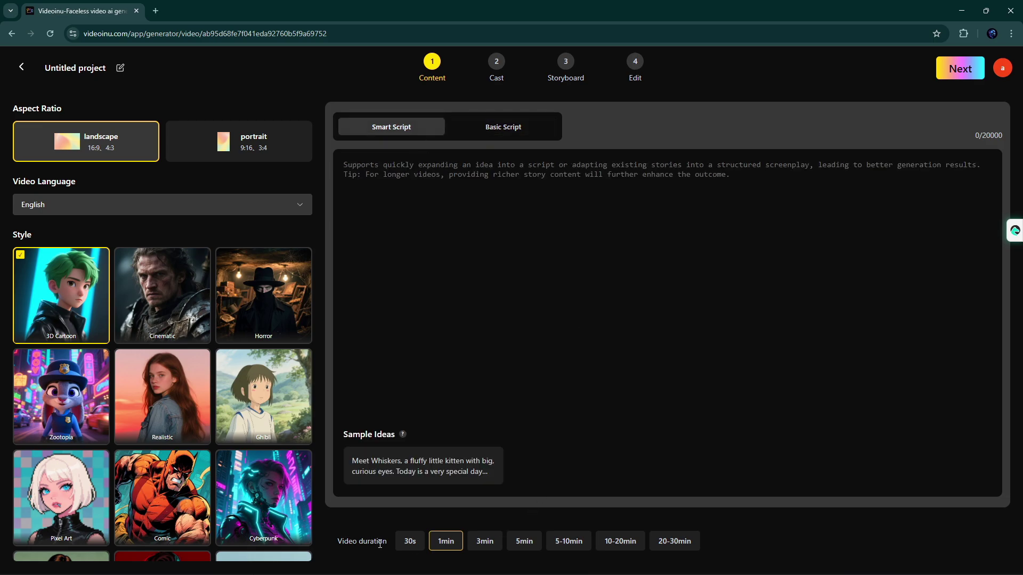
{"action": "left_click", "coordinate": [460, 467]}
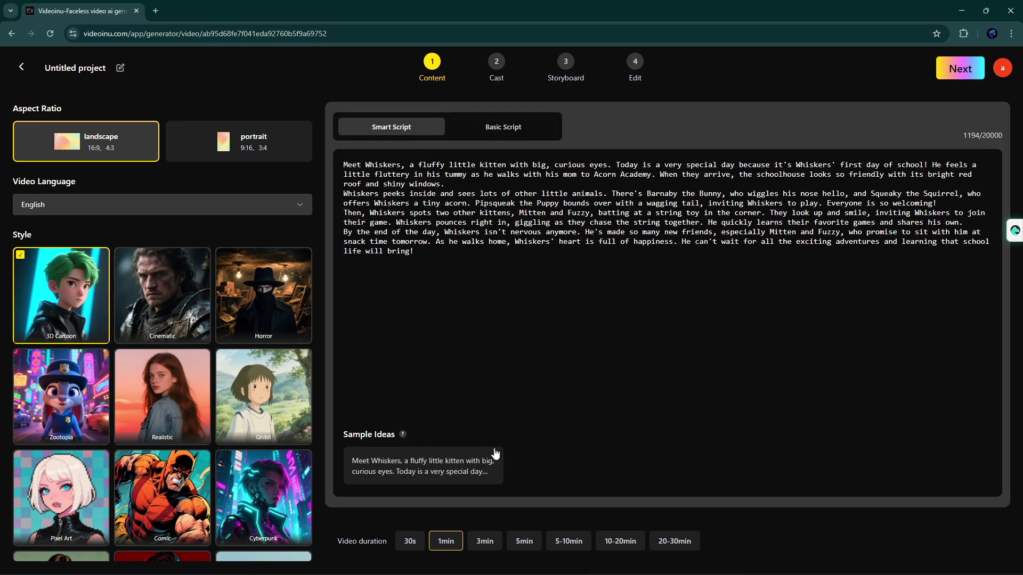
{"action": "left_click_drag", "start_coordinate": [454, 307], "coordinate": [345, 165]}
{"action": "left_click", "coordinate": [464, 297]}
{"action": "left_click", "coordinate": [571, 550]}
{"action": "left_click", "coordinate": [623, 544]}
{"action": "key", "text": "Right"}
{"action": "left_click", "coordinate": [955, 71]}
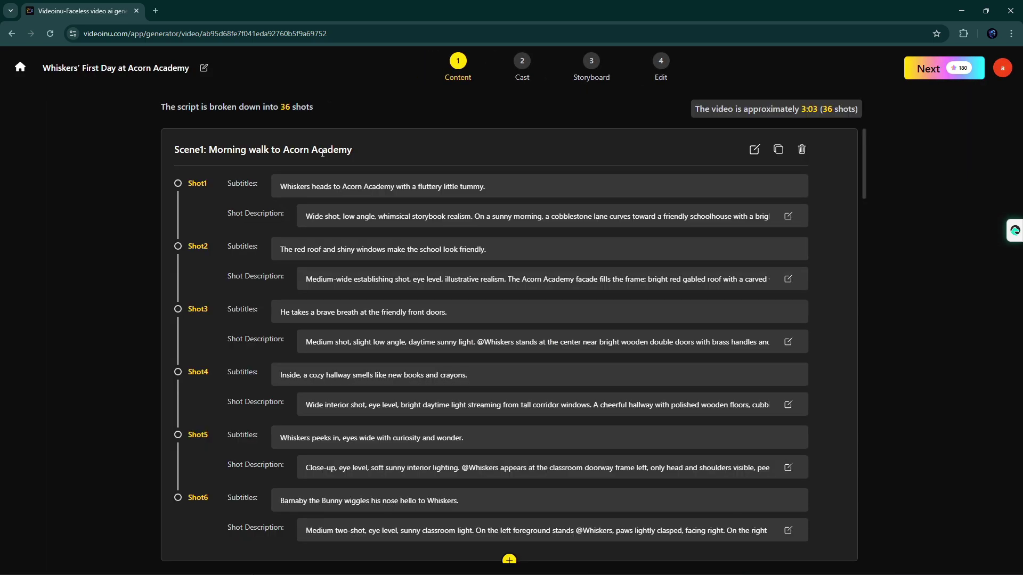
{"action": "scroll", "coordinate": [477, 210], "scroll_direction": "down", "scroll_amount": 3}
{"action": "scroll", "coordinate": [478, 211], "scroll_direction": "down", "scroll_amount": 3}
{"action": "scroll", "coordinate": [477, 211], "scroll_direction": "down", "scroll_amount": 3}
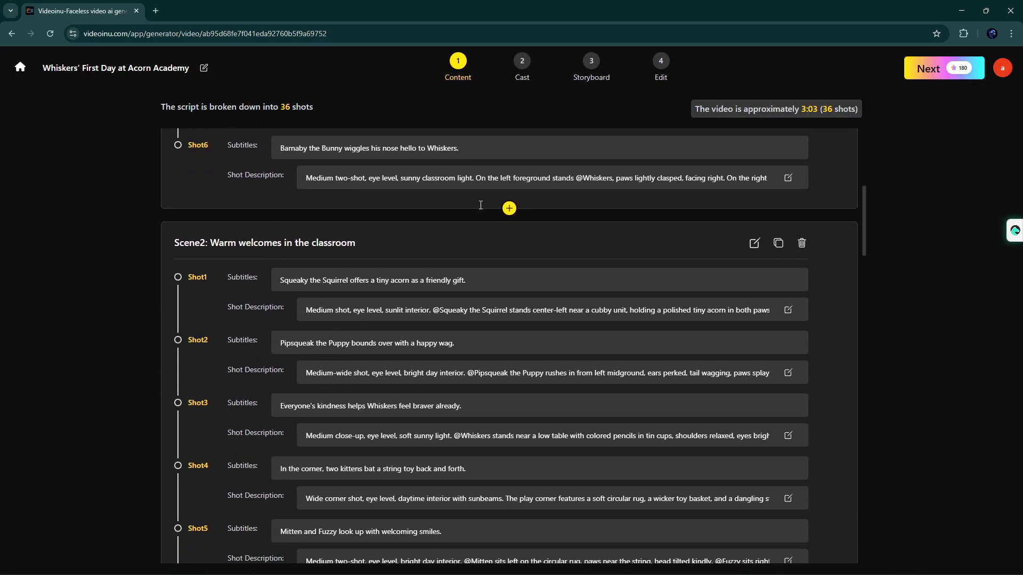
{"action": "scroll", "coordinate": [477, 211], "scroll_direction": "down", "scroll_amount": 2}
{"action": "scroll", "coordinate": [477, 210], "scroll_direction": "down", "scroll_amount": 4}
{"action": "scroll", "coordinate": [477, 211], "scroll_direction": "down", "scroll_amount": 4}
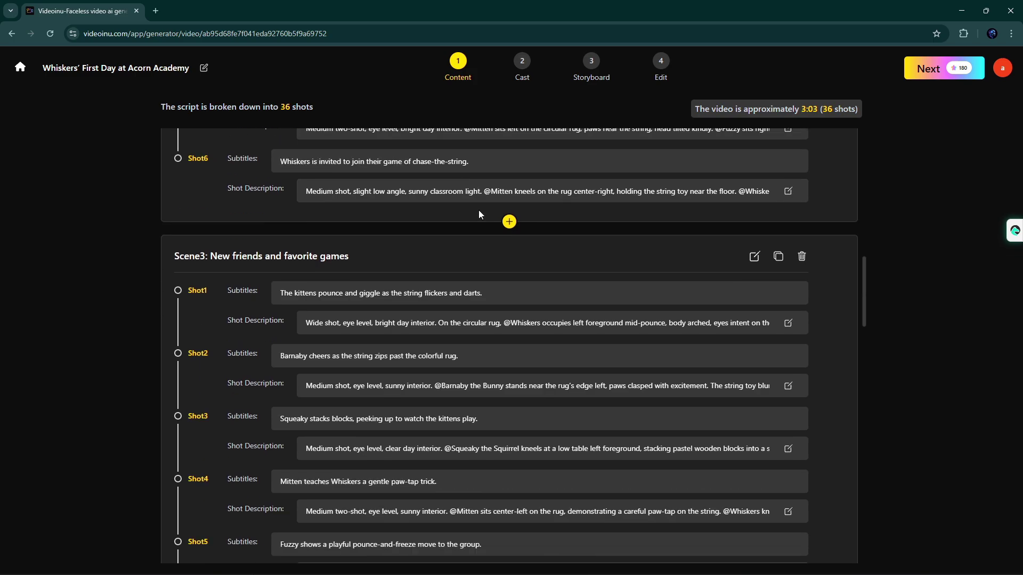
{"action": "scroll", "coordinate": [479, 210], "scroll_direction": "down", "scroll_amount": 2}
{"action": "scroll", "coordinate": [481, 210], "scroll_direction": "down", "scroll_amount": 3}
{"action": "scroll", "coordinate": [480, 210], "scroll_direction": "down", "scroll_amount": 3}
{"action": "scroll", "coordinate": [482, 220], "scroll_direction": "down", "scroll_amount": 3}
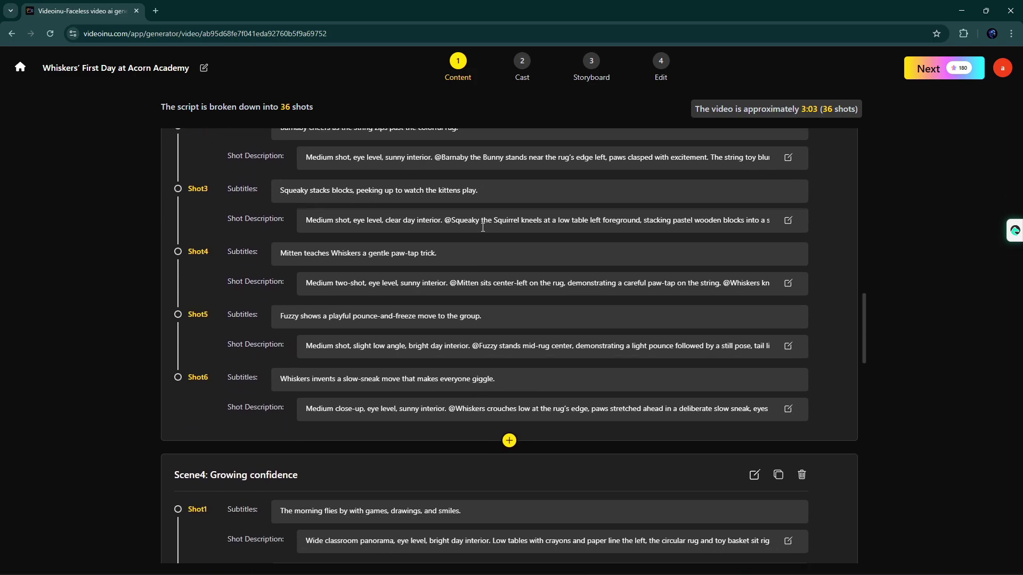
{"action": "scroll", "coordinate": [483, 229], "scroll_direction": "down", "scroll_amount": 2}
{"action": "scroll", "coordinate": [483, 229], "scroll_direction": "down", "scroll_amount": 3}
{"action": "scroll", "coordinate": [452, 249], "scroll_direction": "up", "scroll_amount": 1}
{"action": "scroll", "coordinate": [360, 216], "scroll_direction": "up", "scroll_amount": 1}
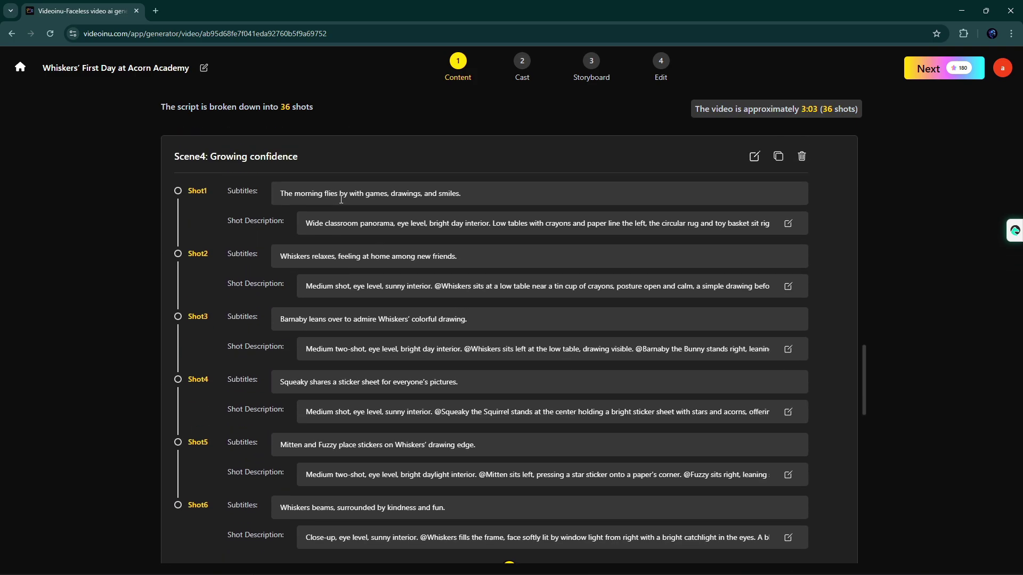
{"action": "left_click", "coordinate": [474, 198]}
{"action": "left_click", "coordinate": [475, 223]}
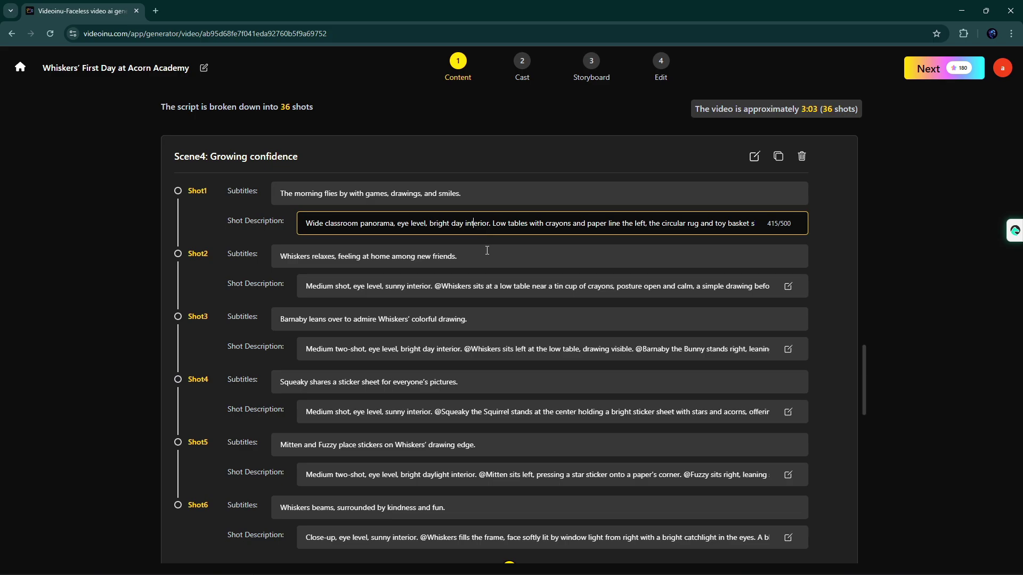
{"action": "scroll", "coordinate": [475, 224], "scroll_direction": "up", "scroll_amount": 15}
Step: Save the script, auto-cast looks for all six characters, and submit the cast
{"action": "left_click", "coordinate": [933, 69]}
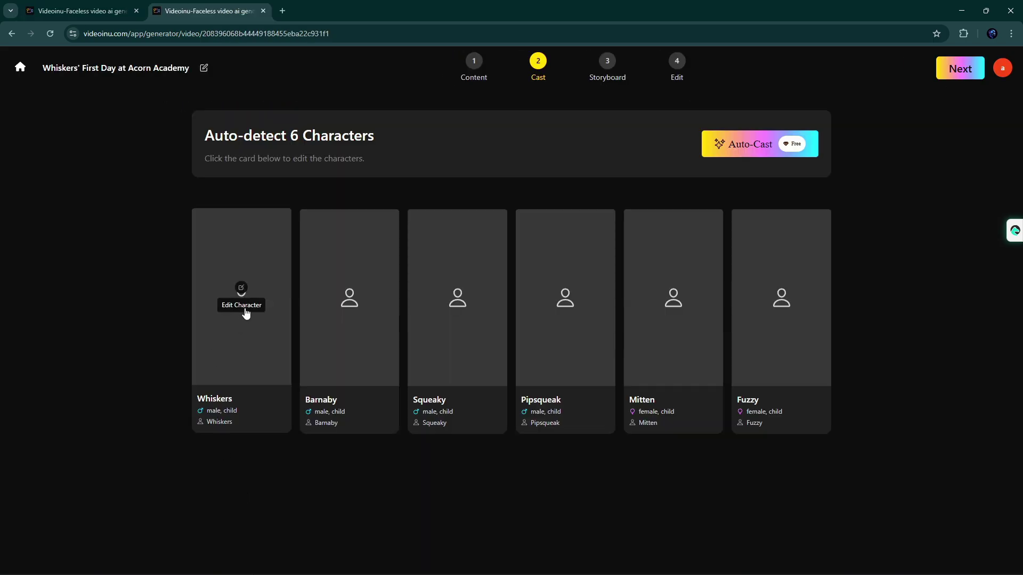
{"action": "left_click", "coordinate": [246, 313]}
{"action": "scroll", "coordinate": [518, 358], "scroll_direction": "down", "scroll_amount": 3}
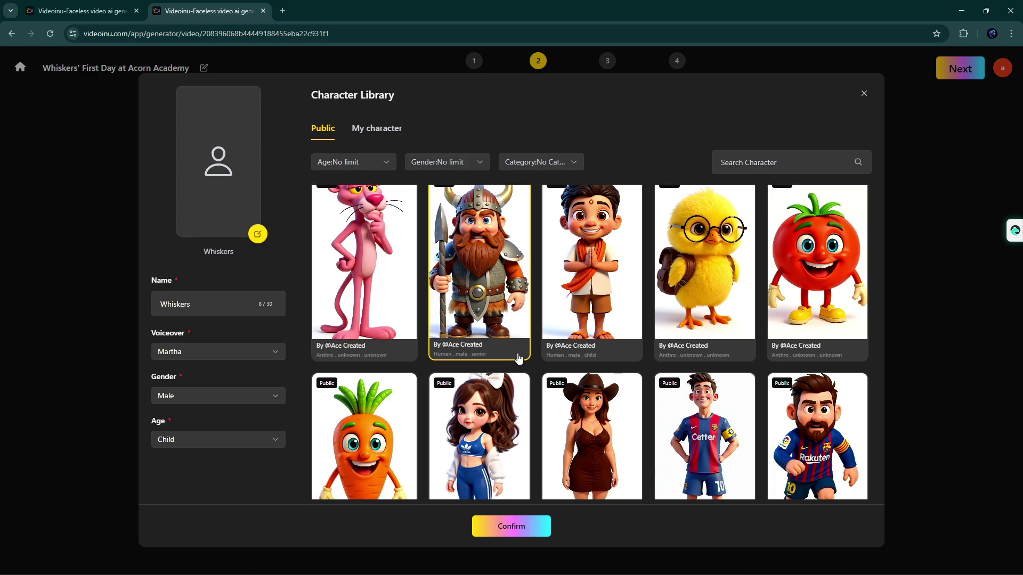
{"action": "scroll", "coordinate": [518, 358], "scroll_direction": "down", "scroll_amount": 3}
{"action": "scroll", "coordinate": [518, 358], "scroll_direction": "down", "scroll_amount": 3}
{"action": "scroll", "coordinate": [518, 358], "scroll_direction": "down", "scroll_amount": 3}
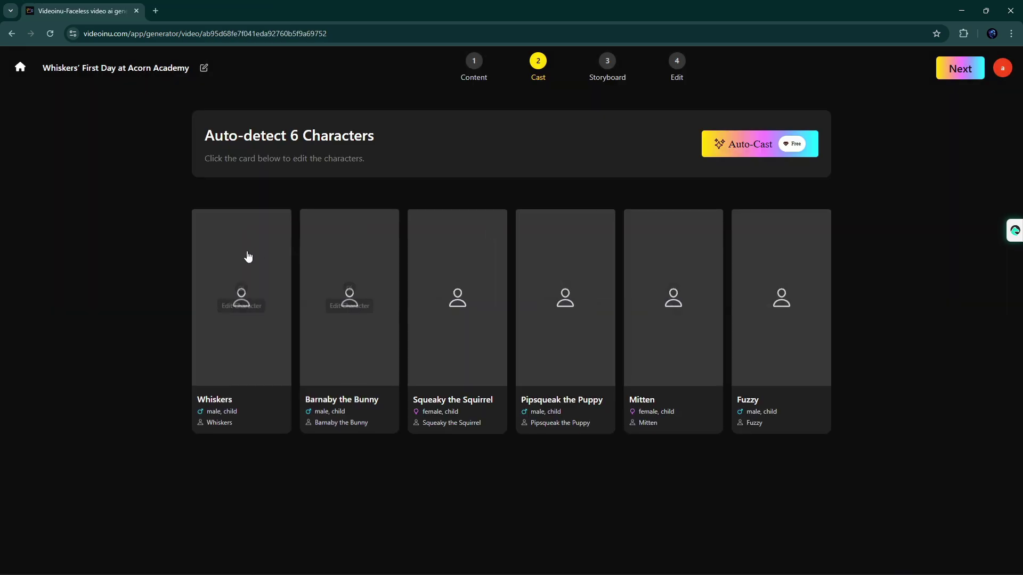
{"action": "left_click", "coordinate": [767, 146]}
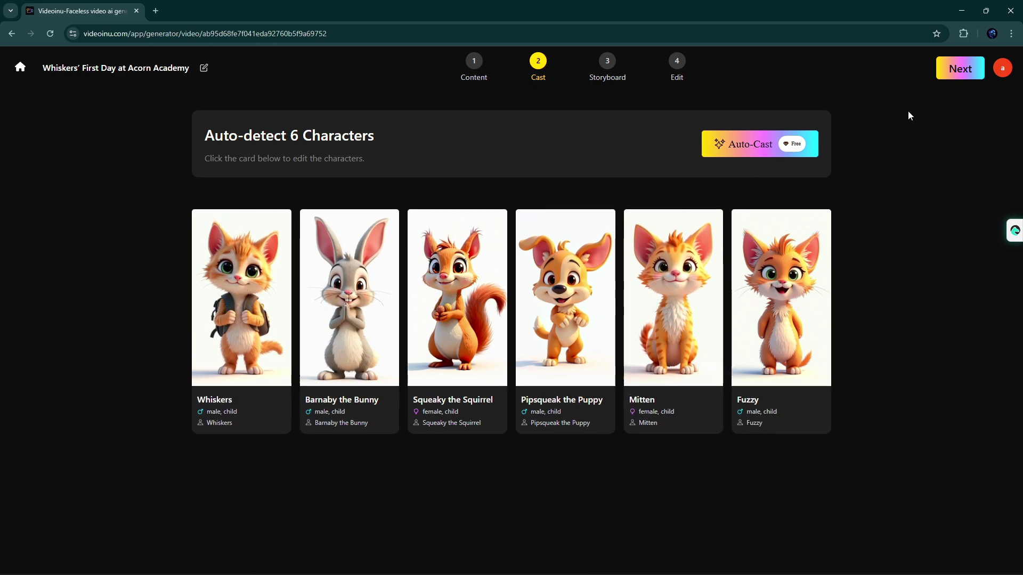
{"action": "left_click", "coordinate": [964, 77]}
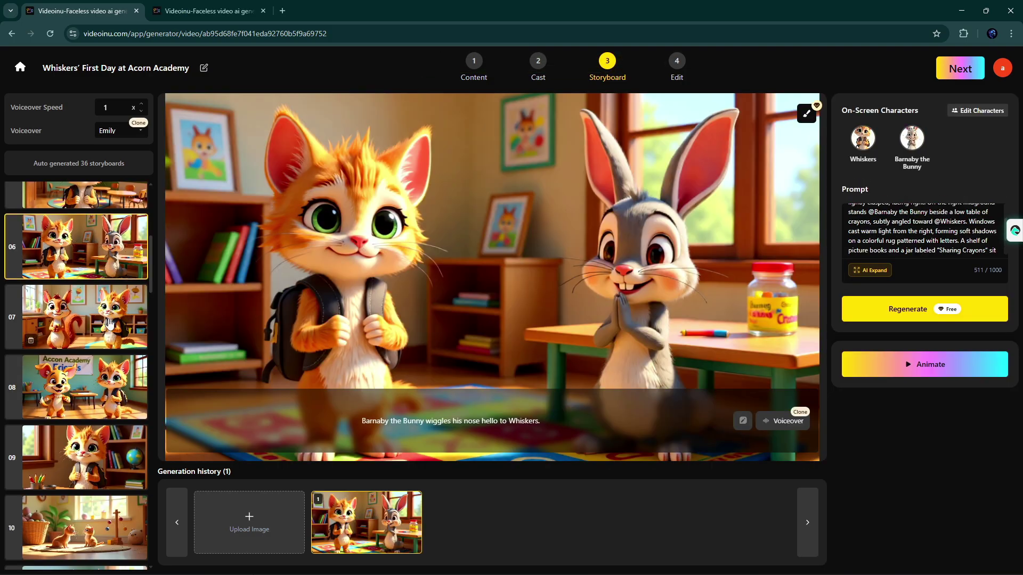
{"action": "left_click", "coordinate": [107, 324]}
{"action": "left_click", "coordinate": [103, 382]}
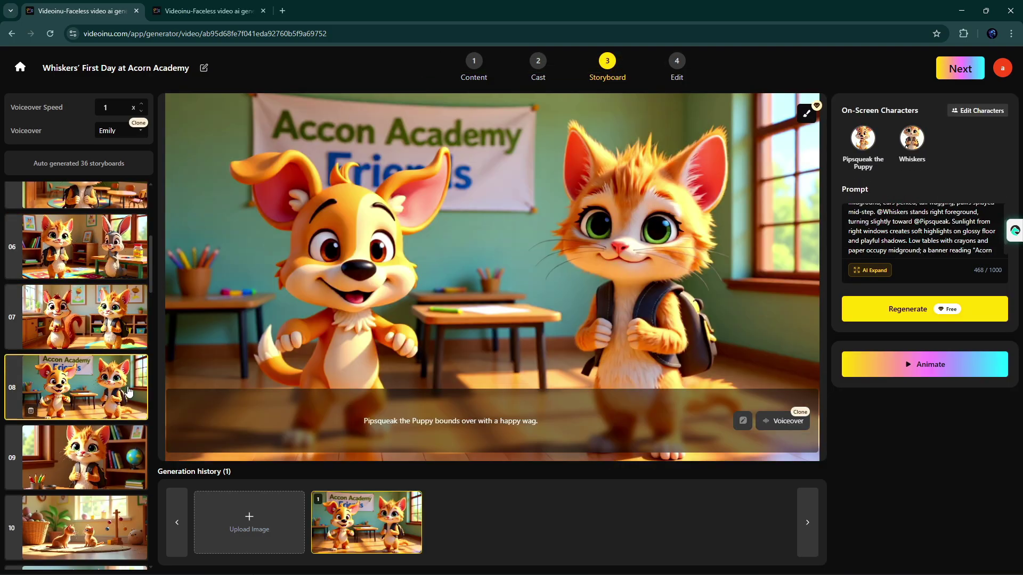
{"action": "left_click", "coordinate": [105, 318]}
{"action": "left_click", "coordinate": [113, 370]}
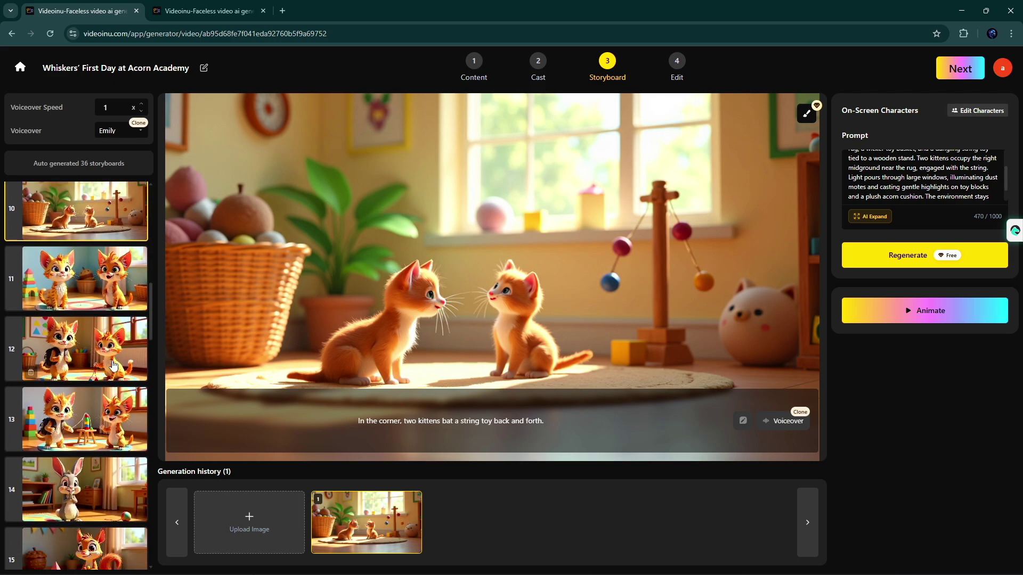
{"action": "left_click", "coordinate": [112, 350]}
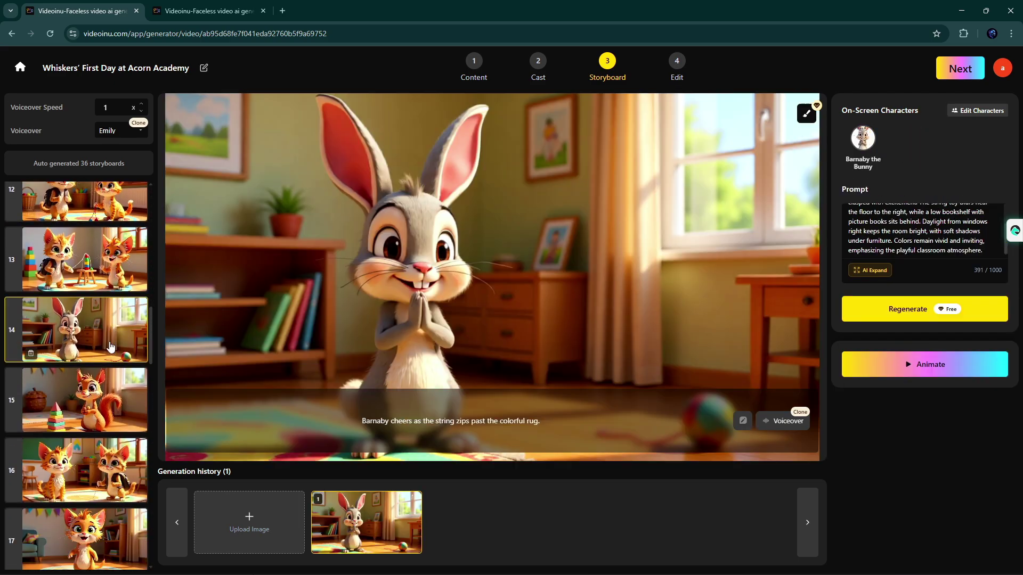
{"action": "left_click", "coordinate": [109, 403]}
{"action": "left_click", "coordinate": [108, 387]}
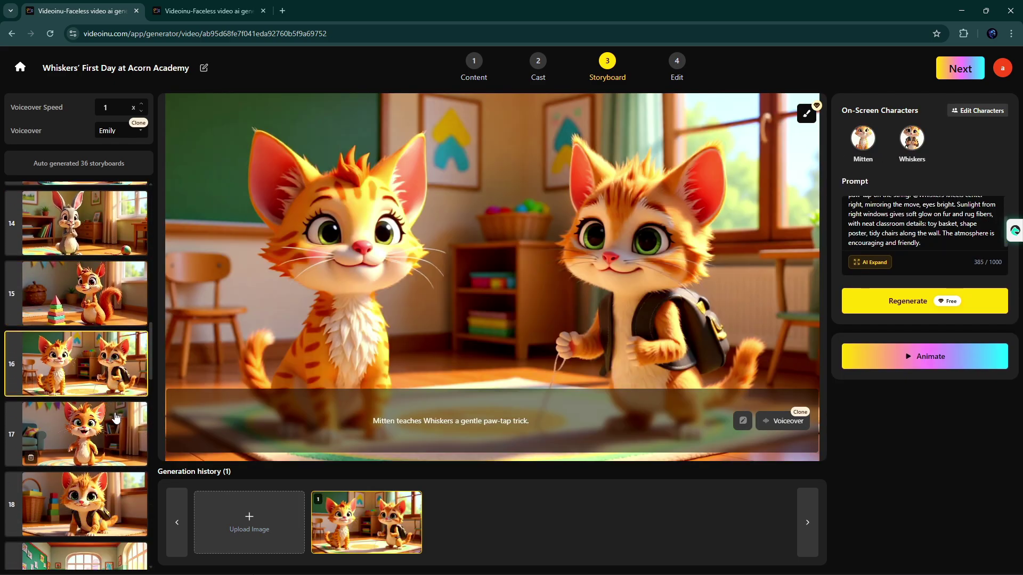
{"action": "left_click", "coordinate": [108, 420]}
{"action": "left_click", "coordinate": [122, 452]}
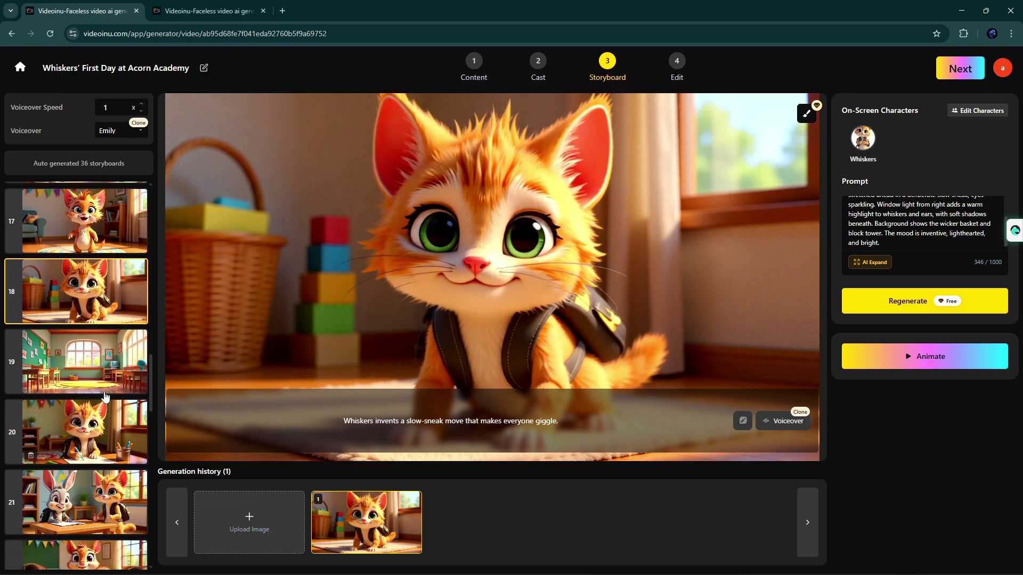
{"action": "left_click", "coordinate": [120, 448]}
{"action": "left_click", "coordinate": [115, 480]}
{"action": "left_click", "coordinate": [116, 423]}
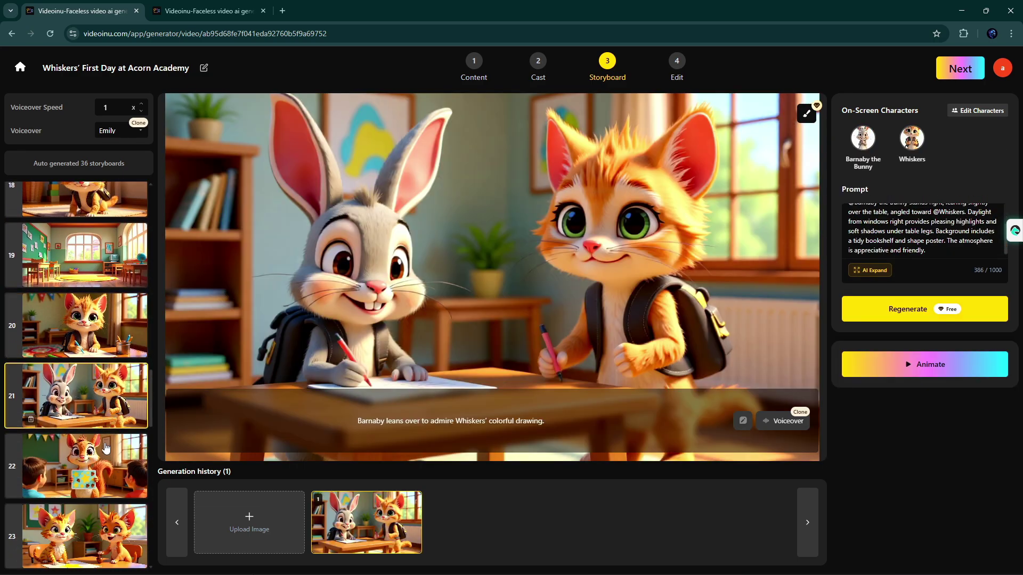
{"action": "left_click", "coordinate": [116, 467]}
{"action": "left_click", "coordinate": [114, 479]}
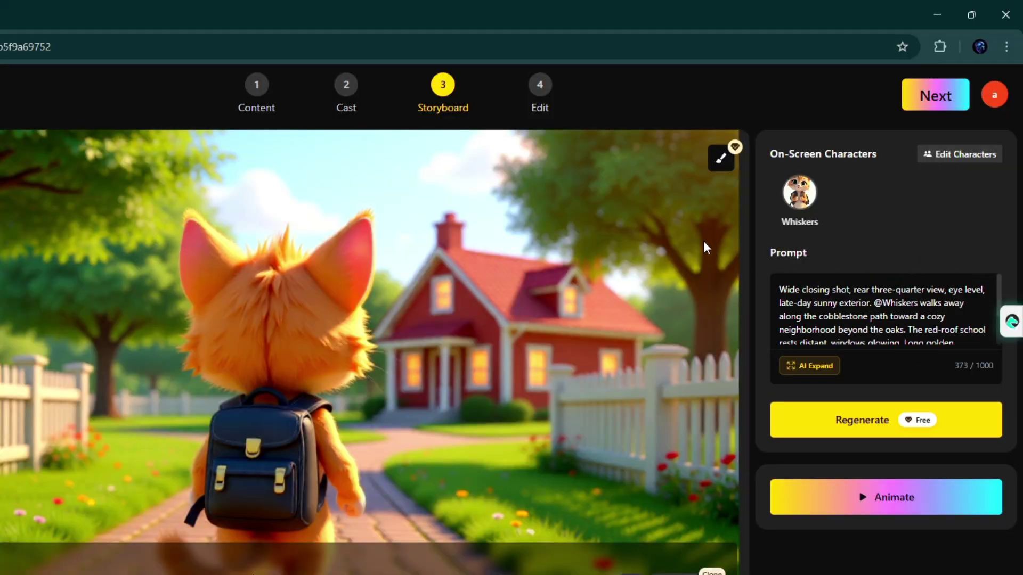
Step: Regenerate the final storyboard with the prompt 'bag coler was orange'
{"action": "left_click", "coordinate": [722, 158]}
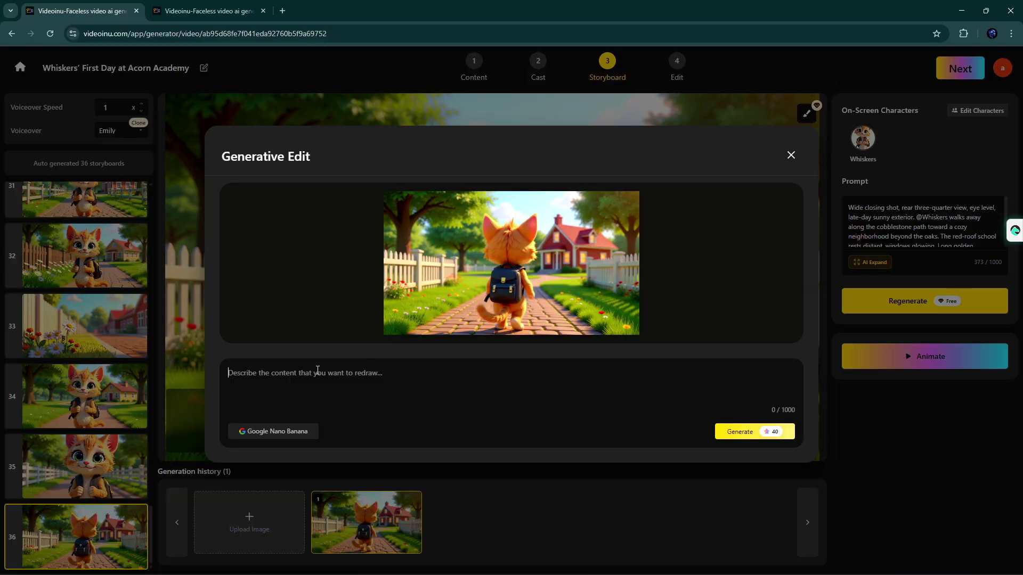
{"action": "type", "text": "bag coler was orange"}
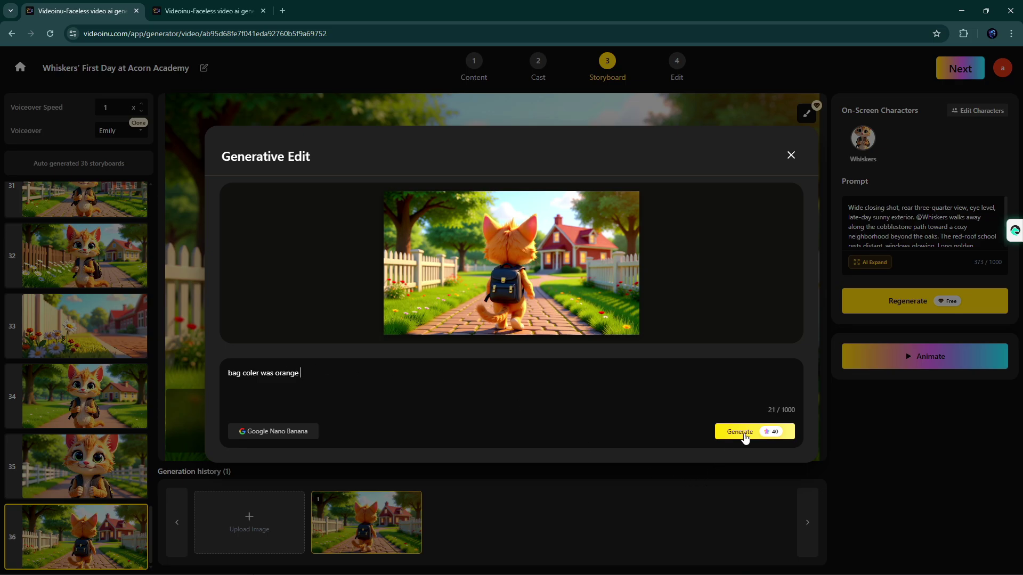
{"action": "left_click", "coordinate": [745, 435]}
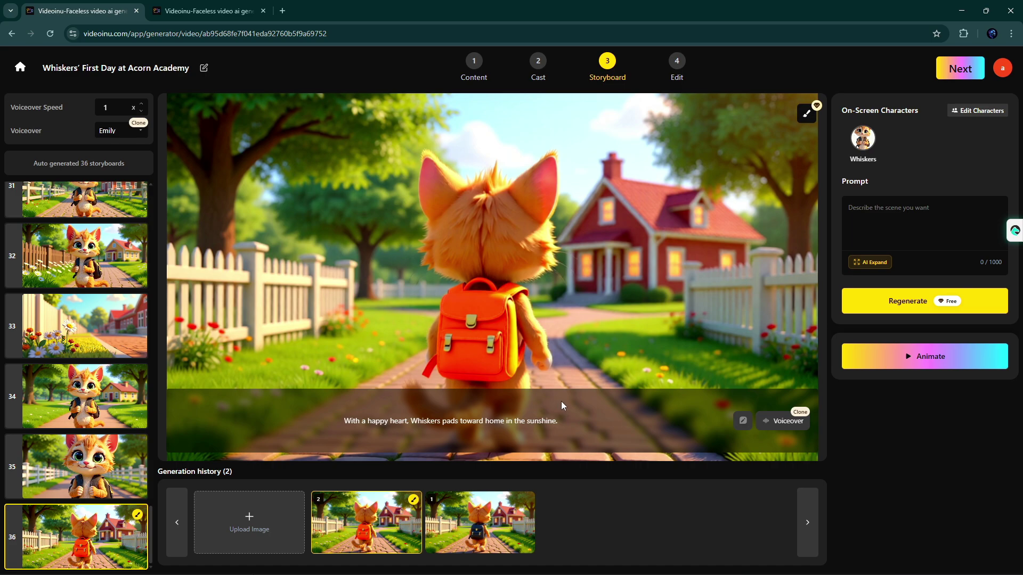
Step: Animate all storyboards at once with the Videoinu V1.0 model and intelligent prompts
{"action": "left_click", "coordinate": [84, 327]}
{"action": "left_click", "coordinate": [84, 397]}
{"action": "scroll", "coordinate": [92, 319], "scroll_direction": "up", "scroll_amount": 10}
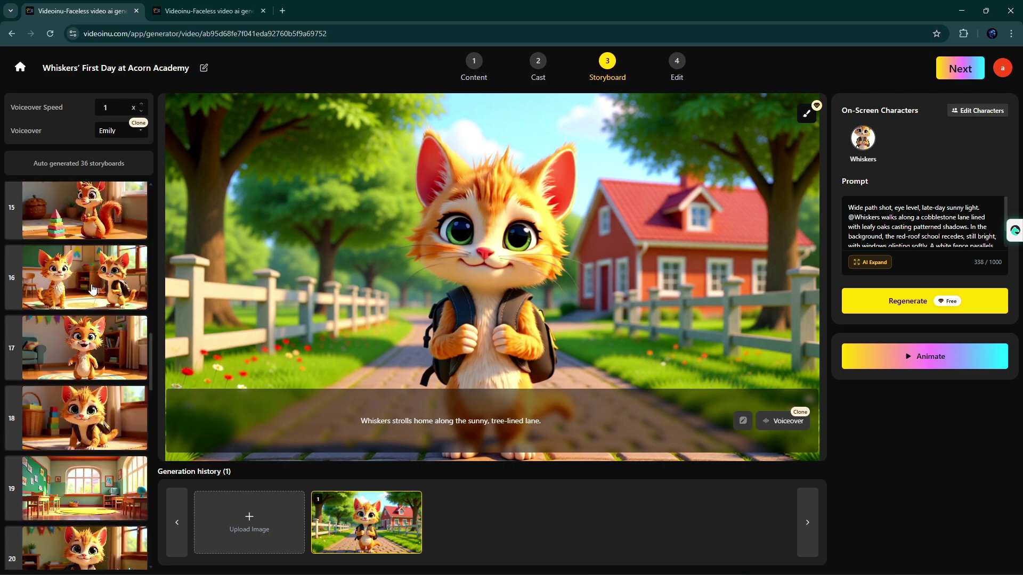
{"action": "scroll", "coordinate": [92, 290], "scroll_direction": "up", "scroll_amount": 5}
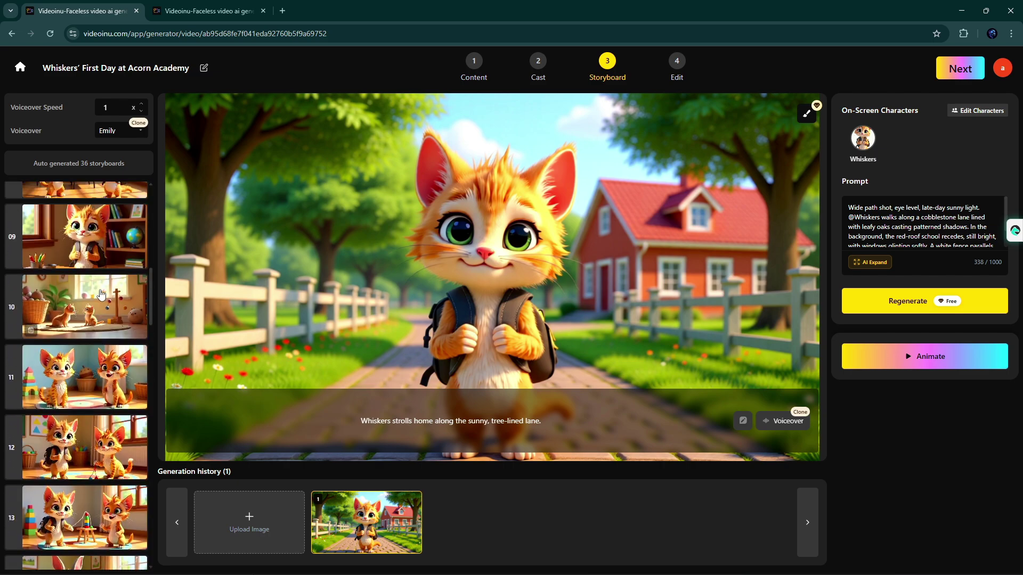
{"action": "left_click", "coordinate": [921, 359]}
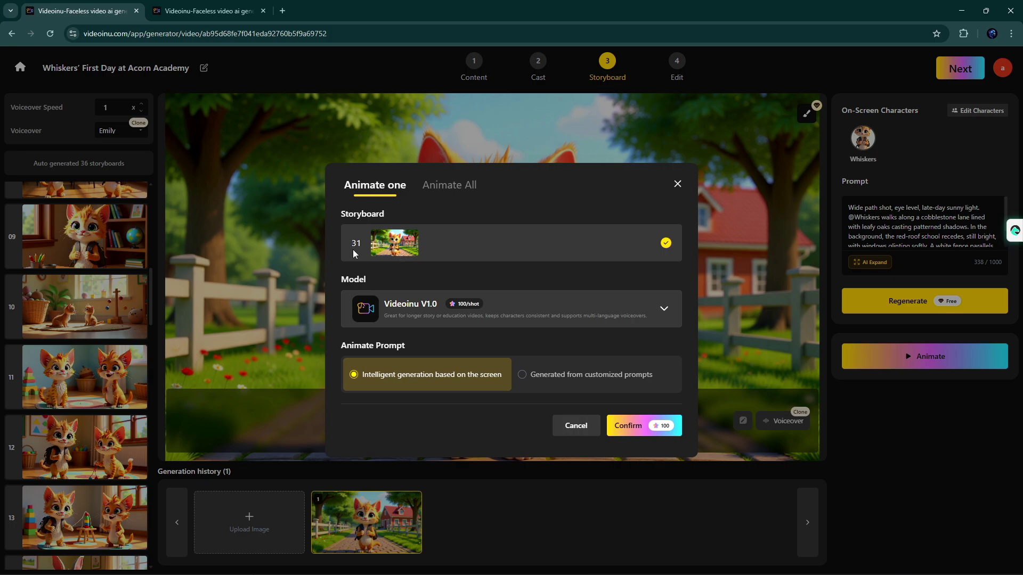
{"action": "left_click", "coordinate": [457, 190]}
{"action": "left_click", "coordinate": [441, 276]}
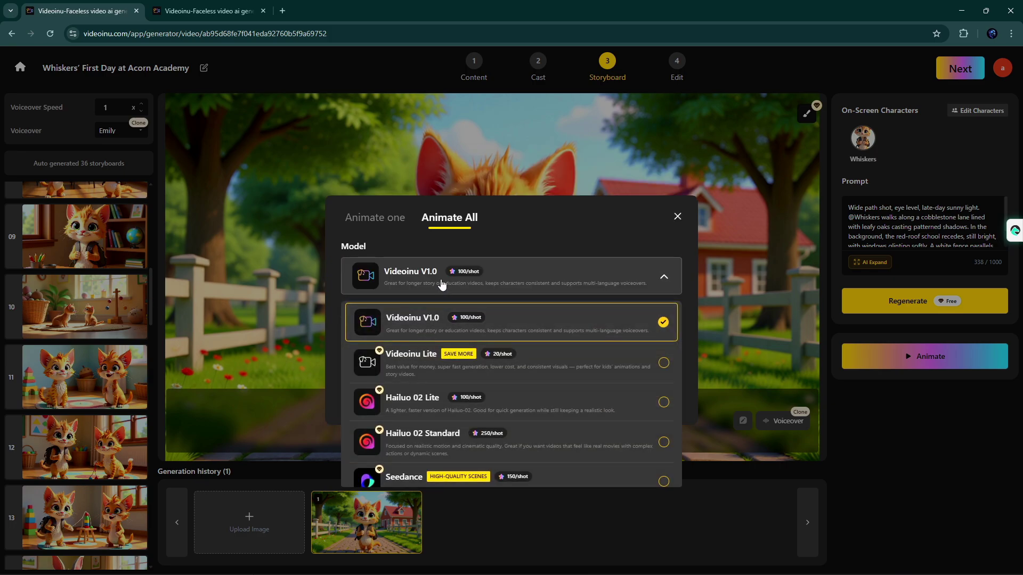
{"action": "scroll", "coordinate": [440, 320], "scroll_direction": "down", "scroll_amount": 5}
{"action": "scroll", "coordinate": [479, 343], "scroll_direction": "down", "scroll_amount": 1}
{"action": "scroll", "coordinate": [479, 344], "scroll_direction": "up", "scroll_amount": 6}
{"action": "left_click", "coordinate": [444, 316]}
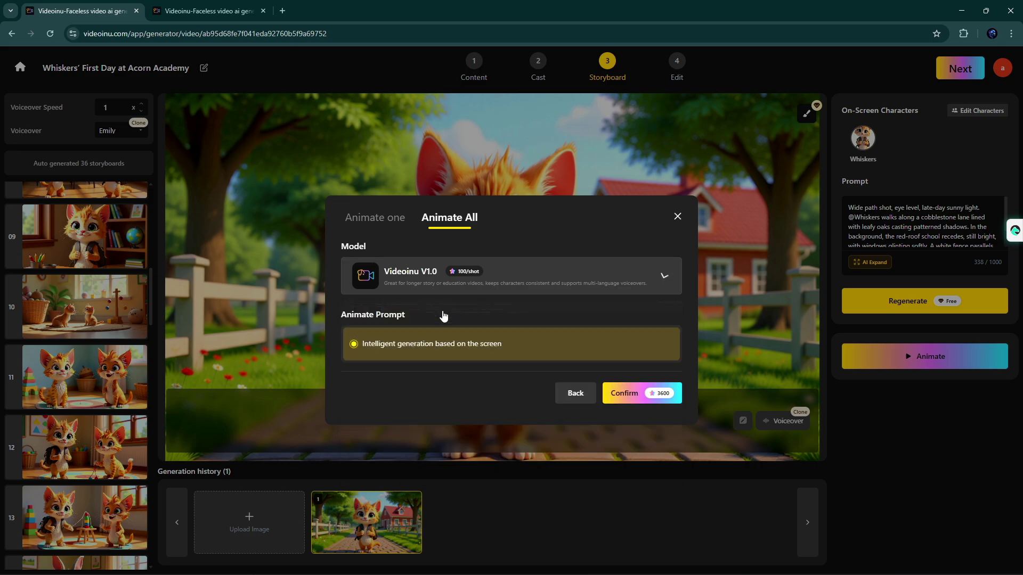
{"action": "left_click", "coordinate": [625, 394]}
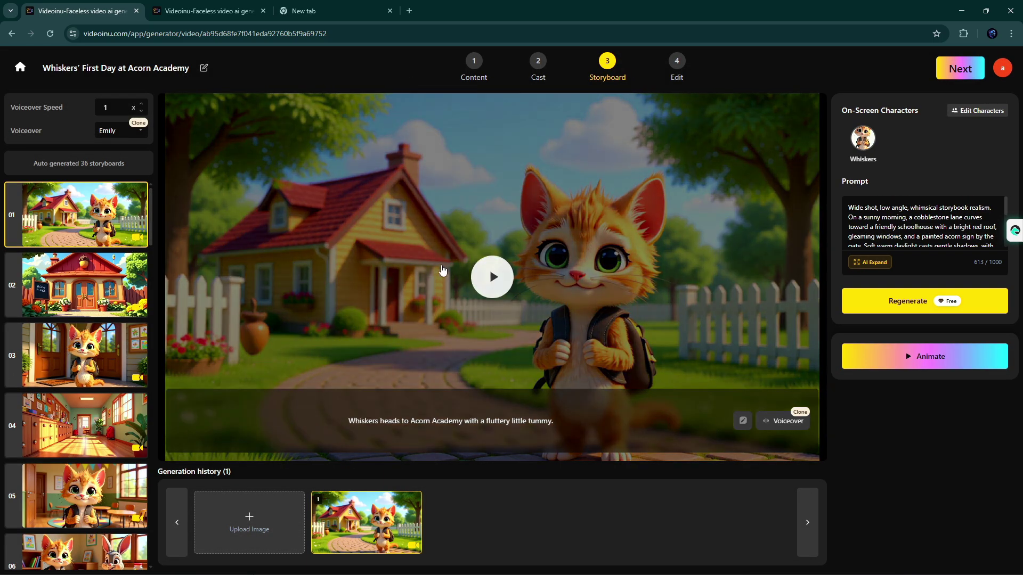
Step: Play the animated clips of storyboards 01, 04 and 06
{"action": "left_click", "coordinate": [493, 277]}
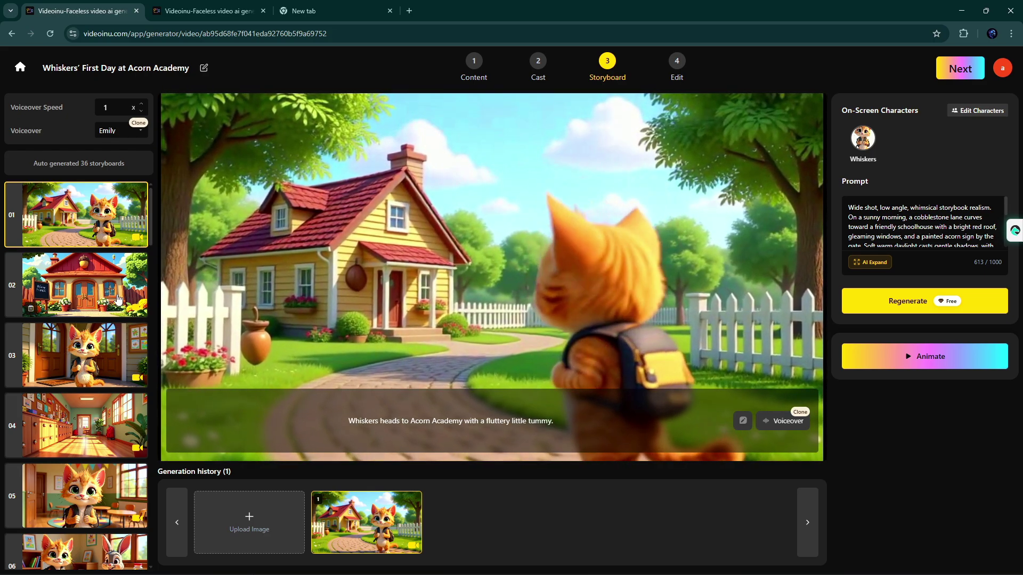
{"action": "scroll", "coordinate": [118, 300], "scroll_direction": "down", "scroll_amount": 2}
{"action": "left_click", "coordinate": [96, 319]}
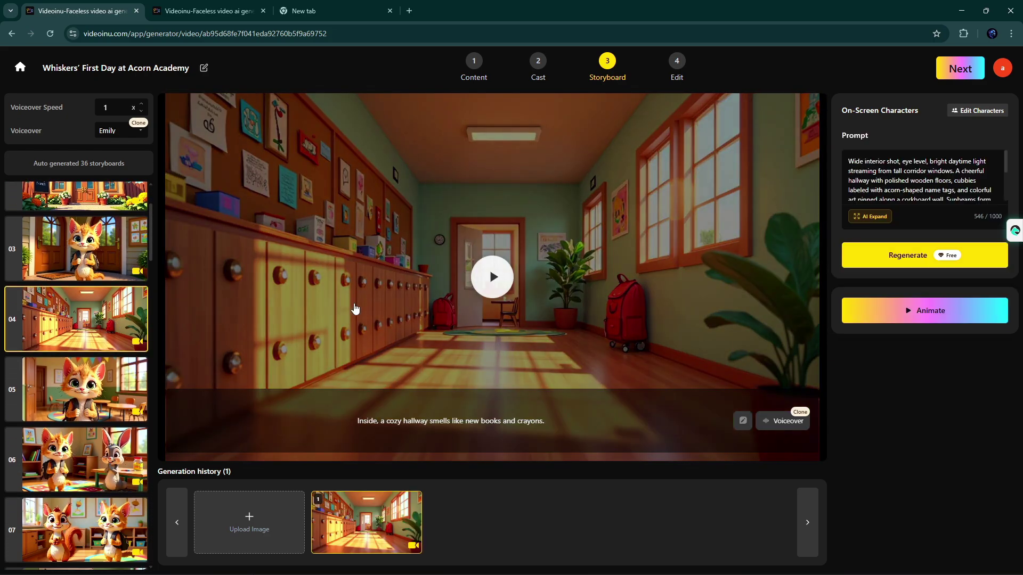
{"action": "left_click", "coordinate": [493, 277]}
{"action": "scroll", "coordinate": [102, 372], "scroll_direction": "down", "scroll_amount": 3}
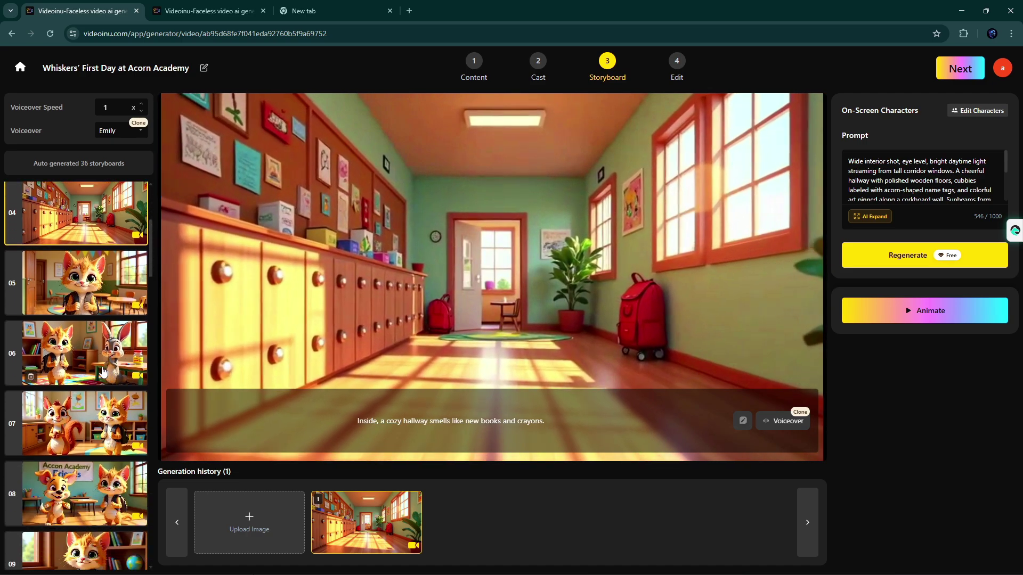
{"action": "left_click", "coordinate": [84, 352]}
{"action": "left_click", "coordinate": [492, 276]}
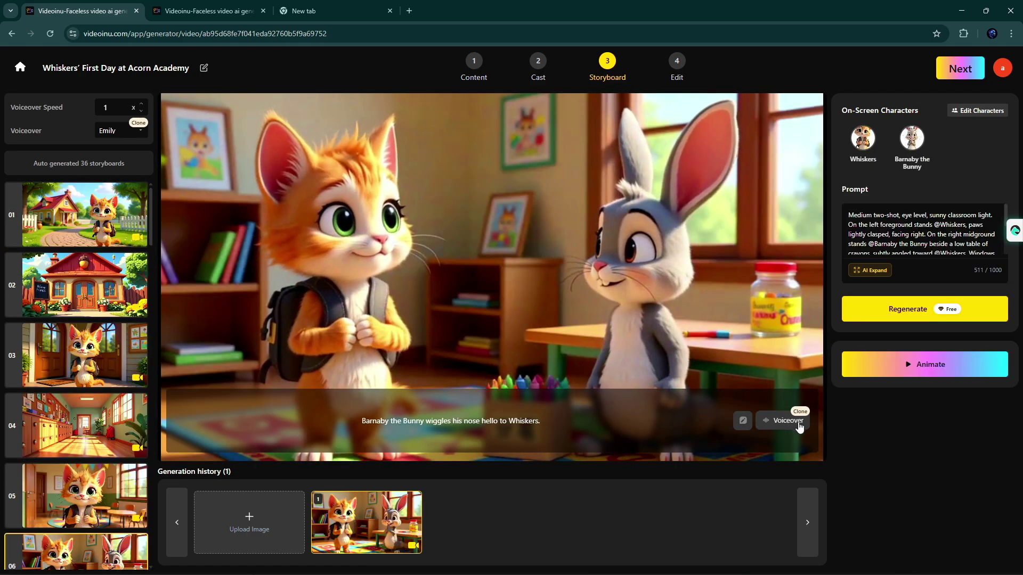
{"action": "left_click", "coordinate": [783, 422]}
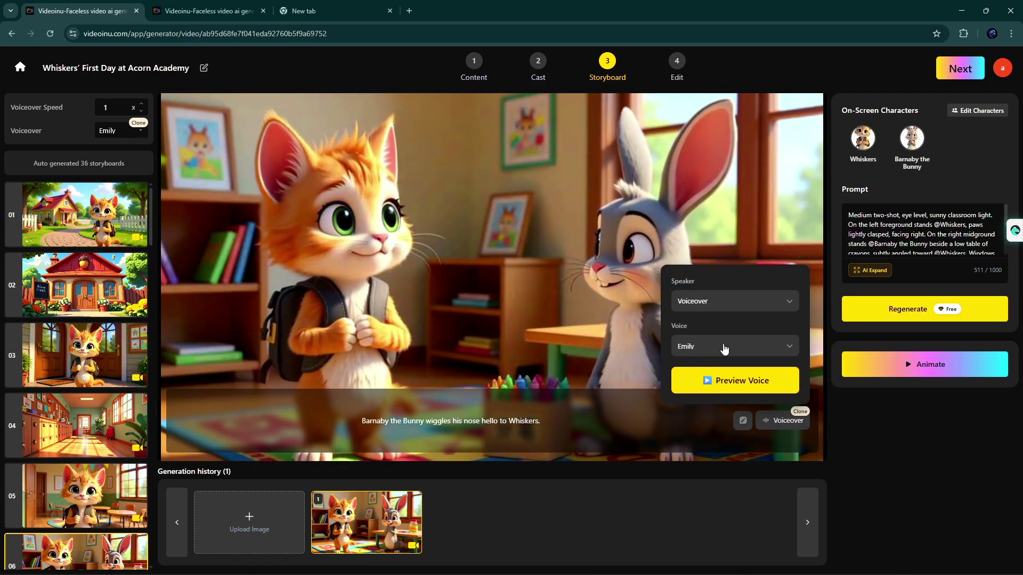
{"action": "left_click", "coordinate": [724, 347]}
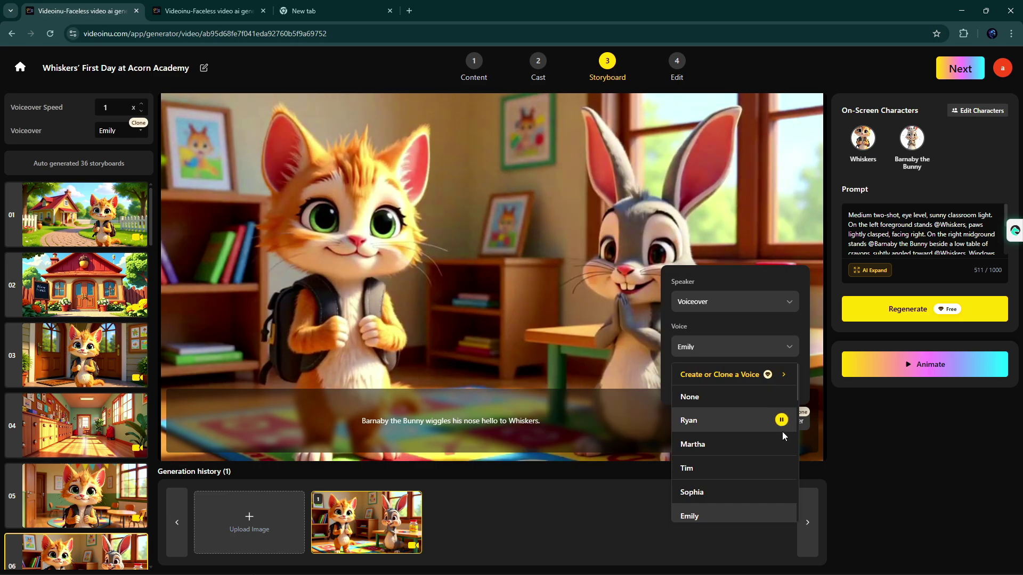
{"action": "scroll", "coordinate": [782, 425], "scroll_direction": "down", "scroll_amount": 2}
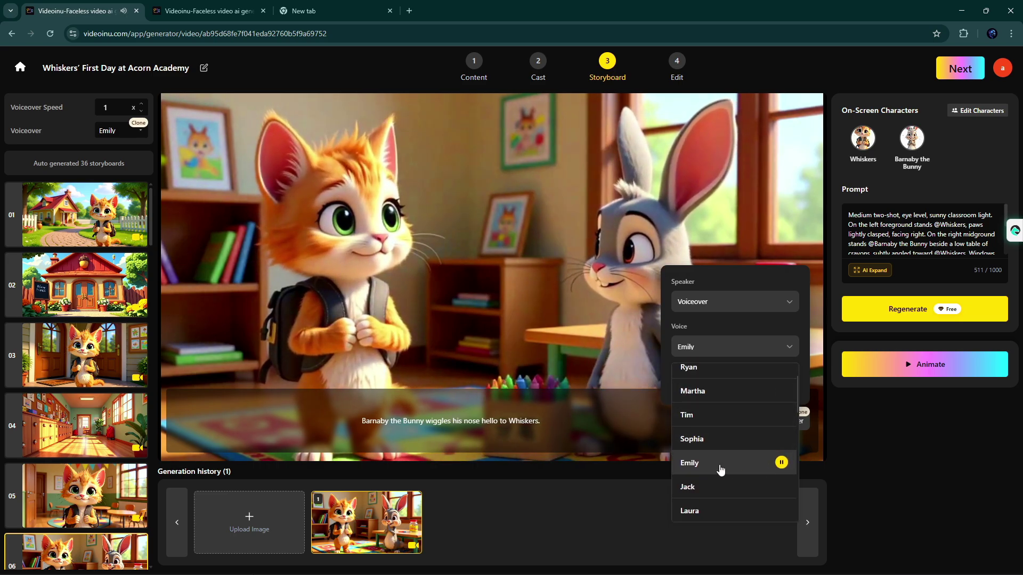
{"action": "left_click", "coordinate": [831, 239]}
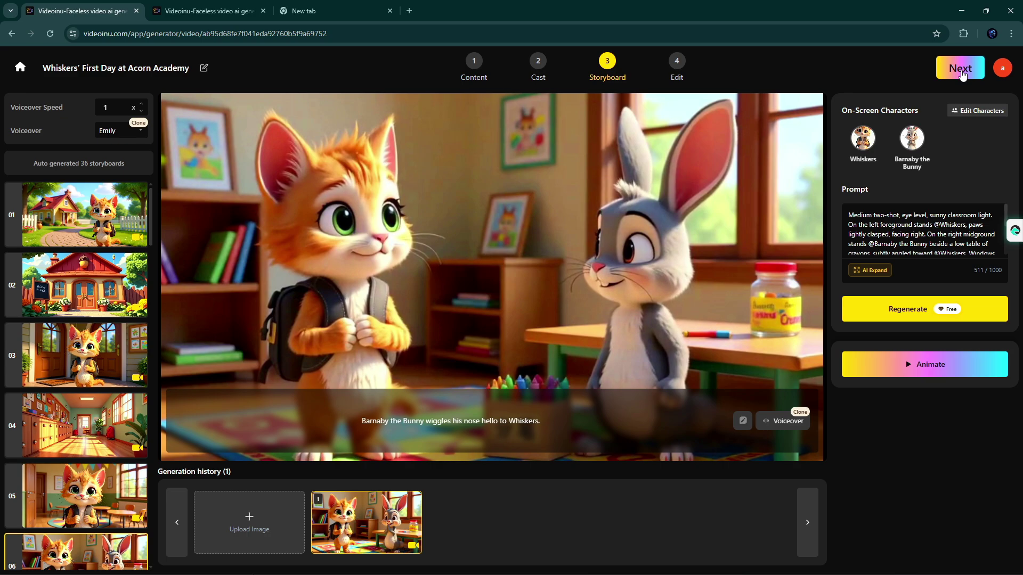
Step: Save the storyboard, set background music volume to 50%, and generate the final video
{"action": "left_click", "coordinate": [960, 67]}
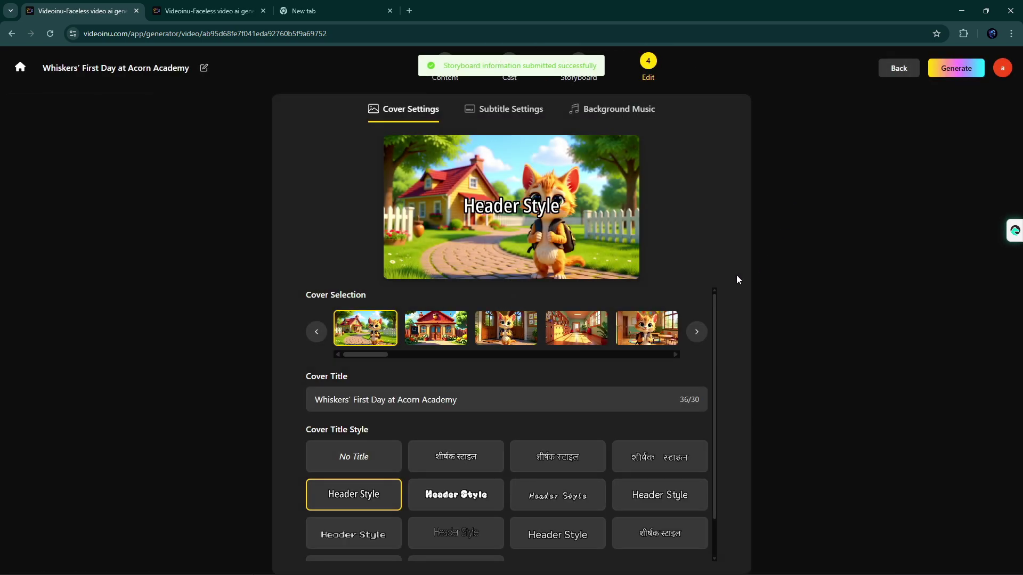
{"action": "left_click", "coordinate": [511, 109]}
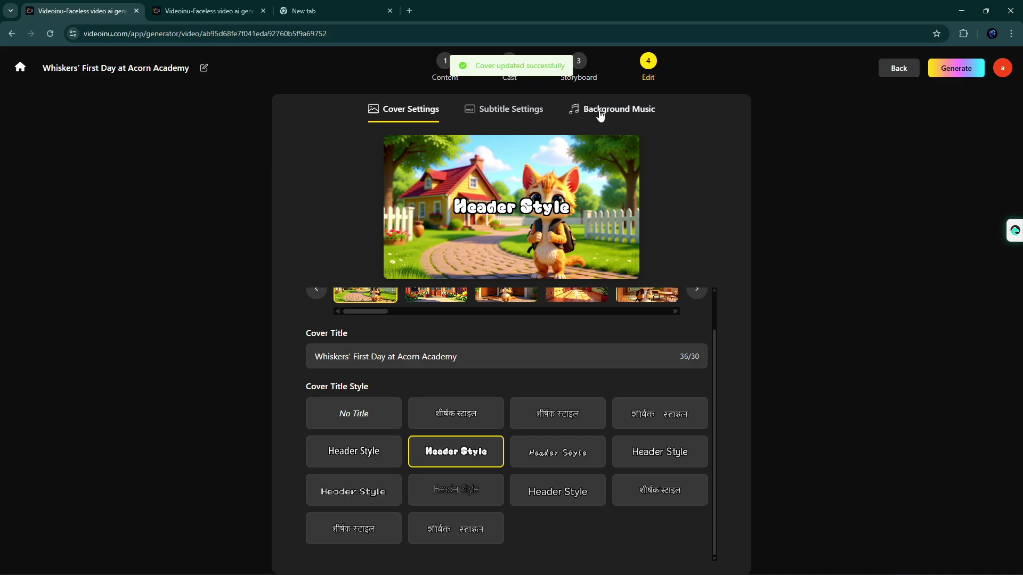
{"action": "left_click", "coordinate": [613, 109]}
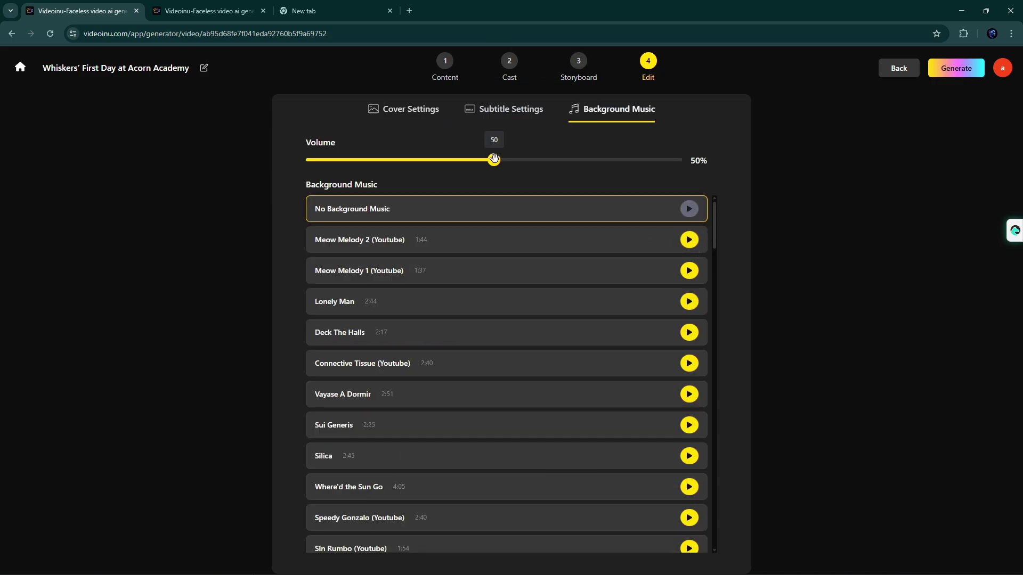
{"action": "left_click", "coordinate": [493, 159]}
{"action": "left_click", "coordinate": [956, 68]}
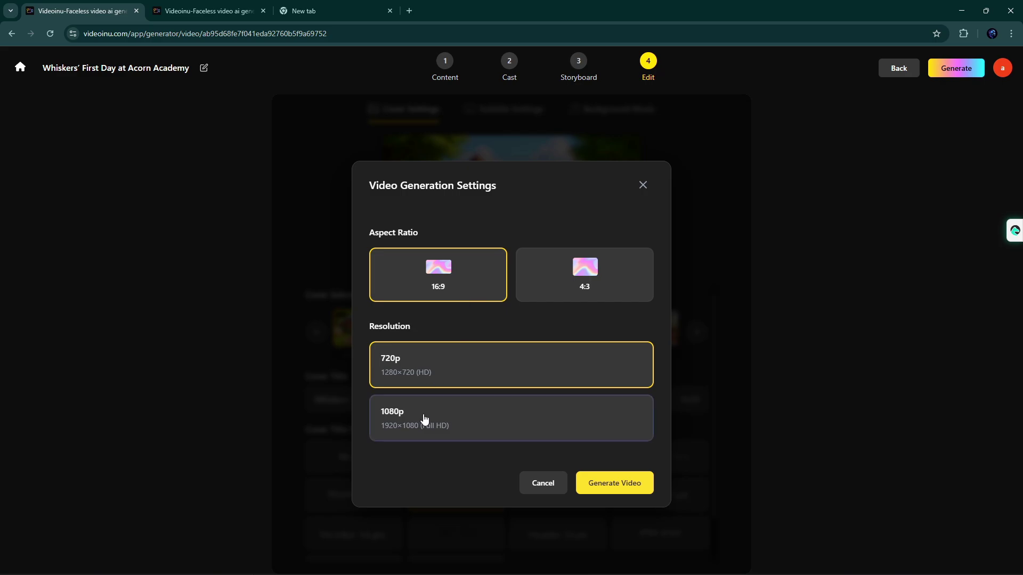
{"action": "left_click", "coordinate": [613, 482]}
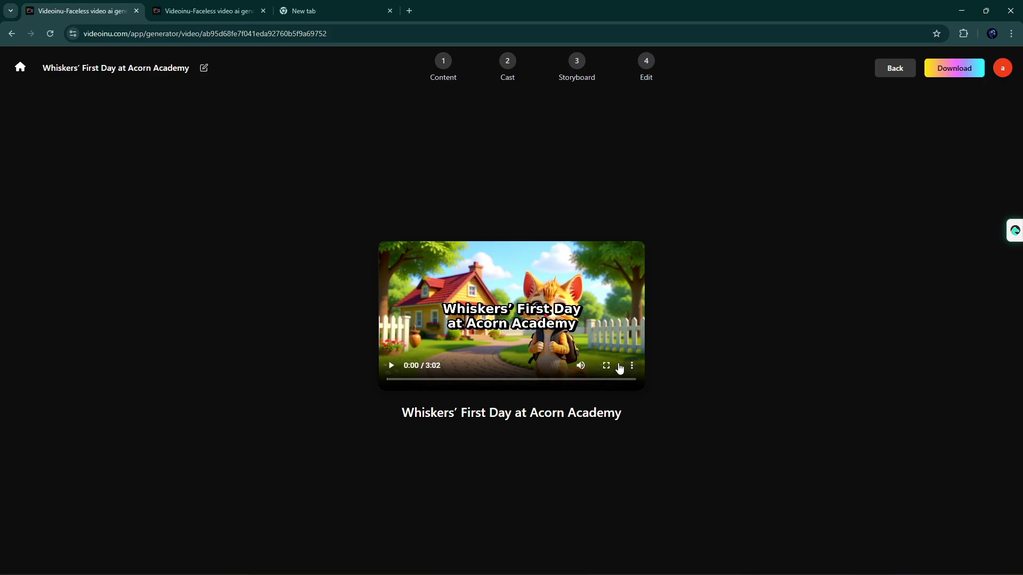
Step: Watch the finished Whiskers video in fullscreen
{"action": "left_click", "coordinate": [607, 365]}
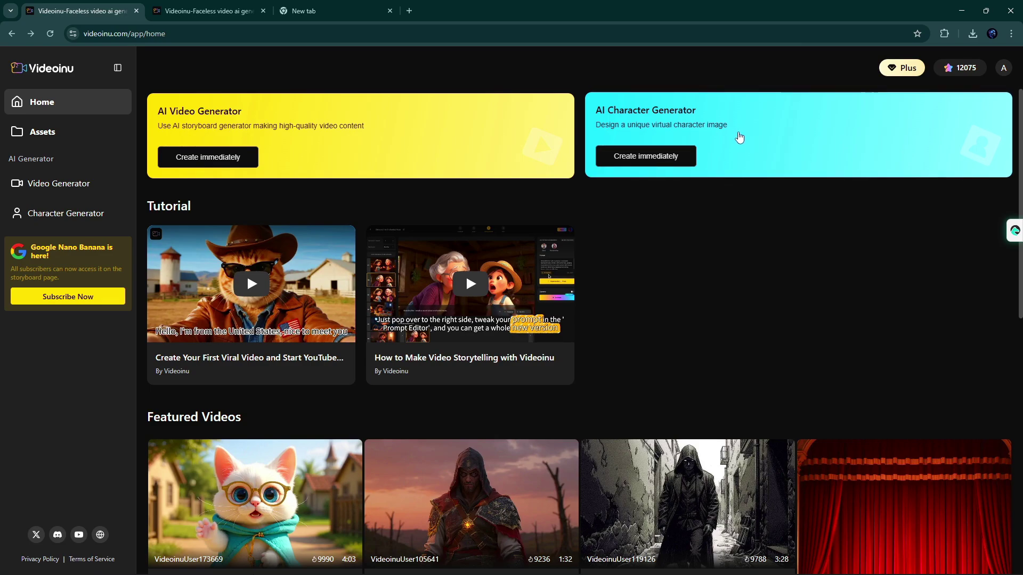
Step: Create a new virtual character and generate its image from the prompt
{"action": "left_click", "coordinate": [739, 136]}
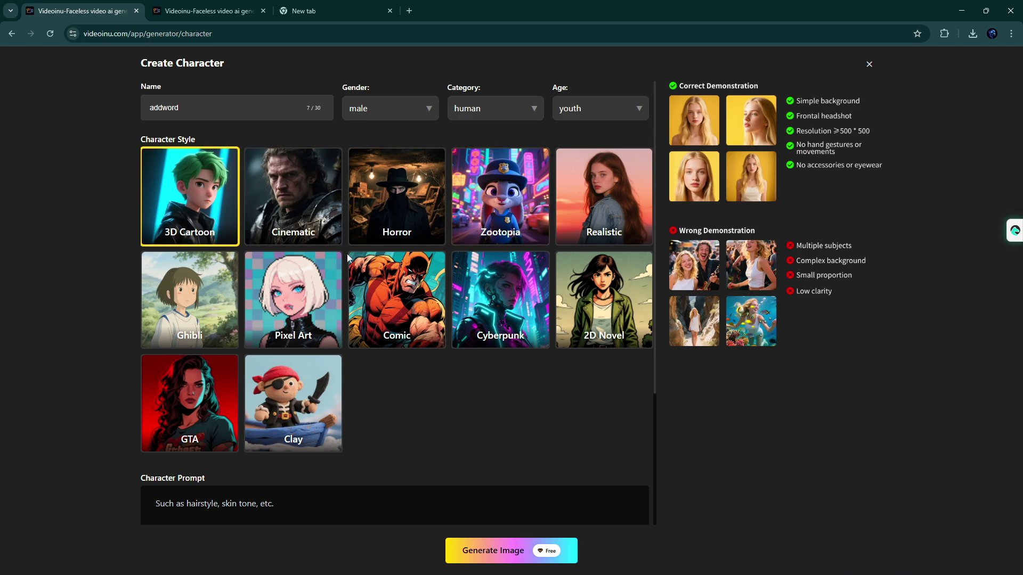
{"action": "scroll", "coordinate": [349, 257], "scroll_direction": "down", "scroll_amount": 3}
{"action": "scroll", "coordinate": [470, 292], "scroll_direction": "down", "scroll_amount": 2}
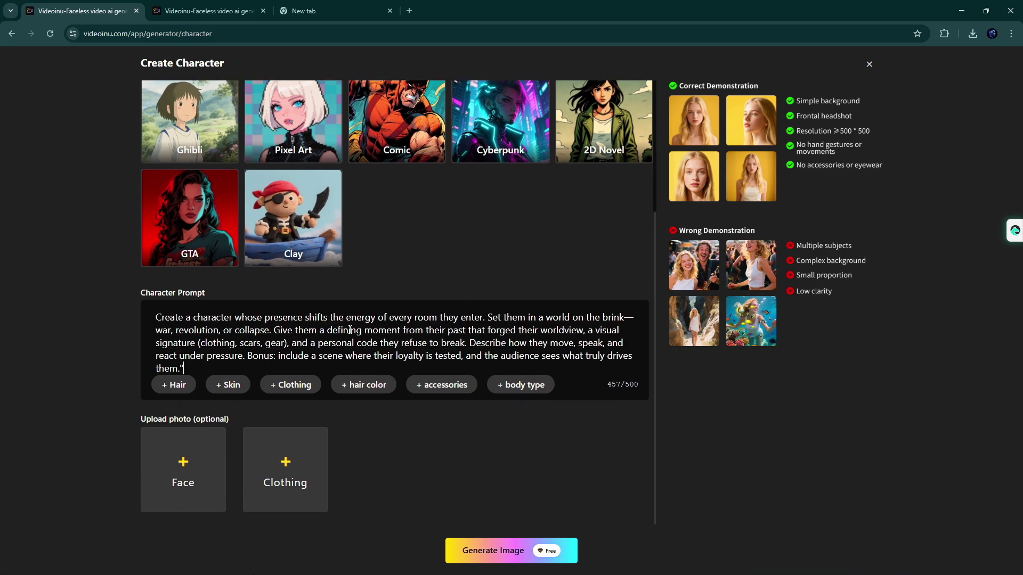
{"action": "scroll", "coordinate": [270, 479], "scroll_direction": "up", "scroll_amount": 2}
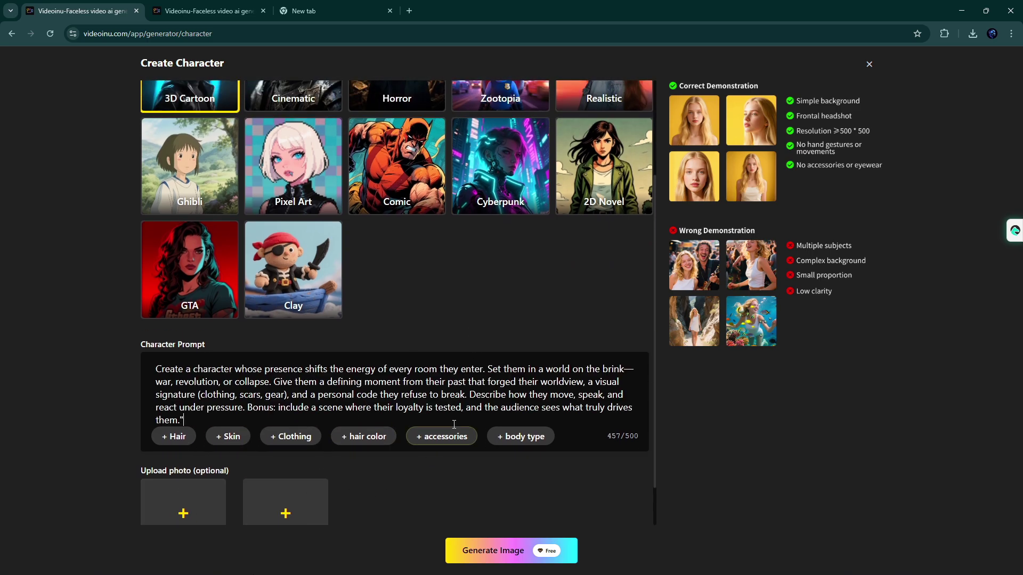
{"action": "left_click", "coordinate": [493, 550]}
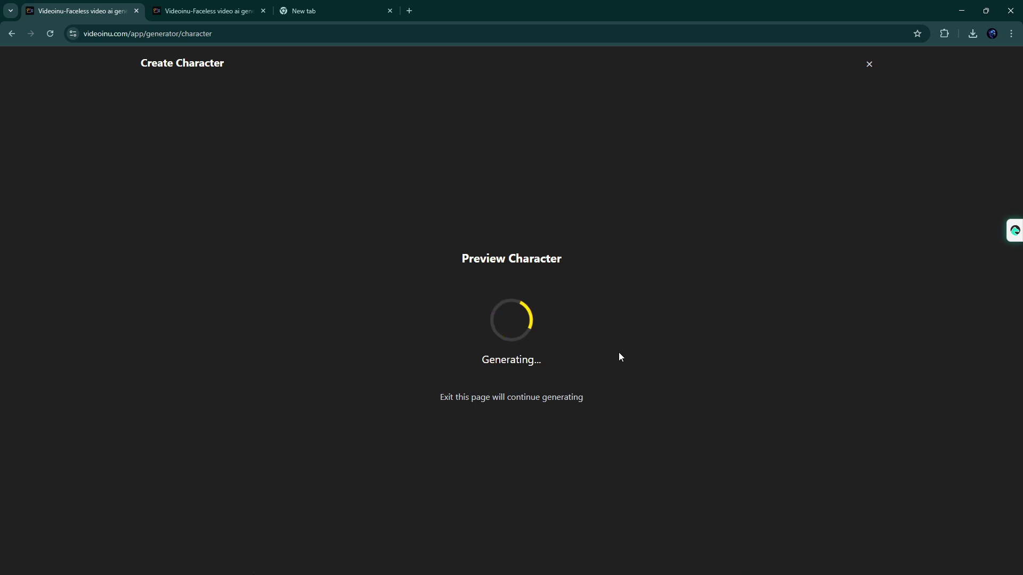